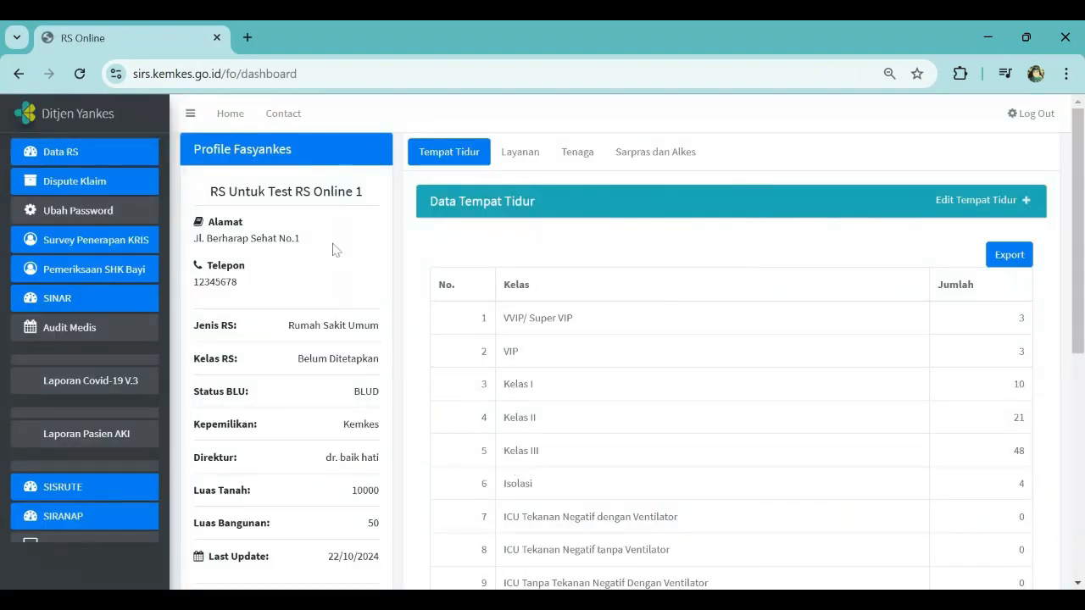
Step: Open the KRIS implementation survey and follow the link to update the bed data in RS Online
click(123, 240)
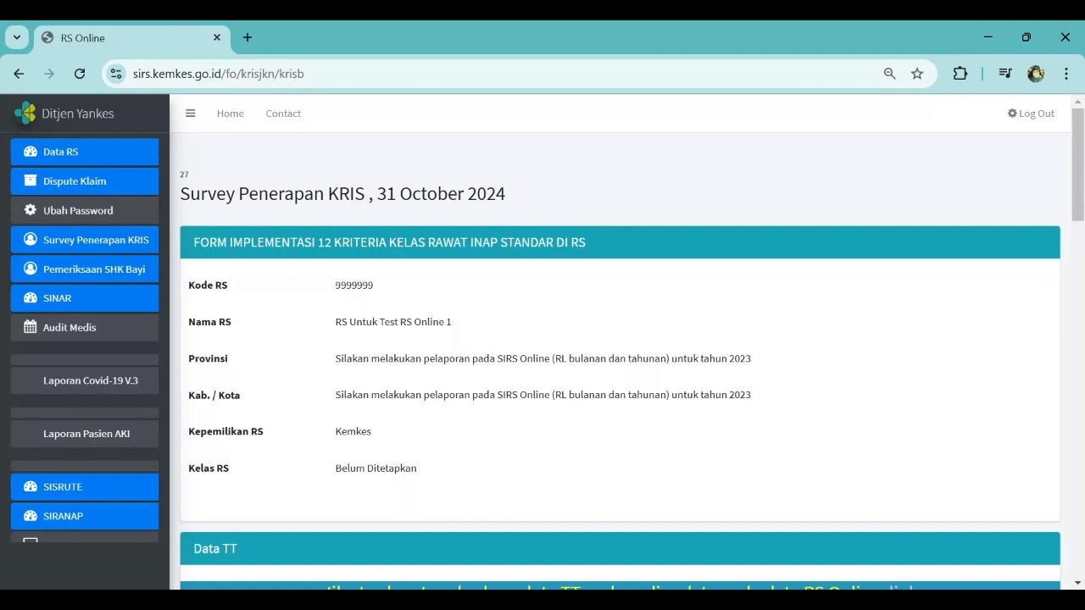
scroll(640, 547, down, 5)
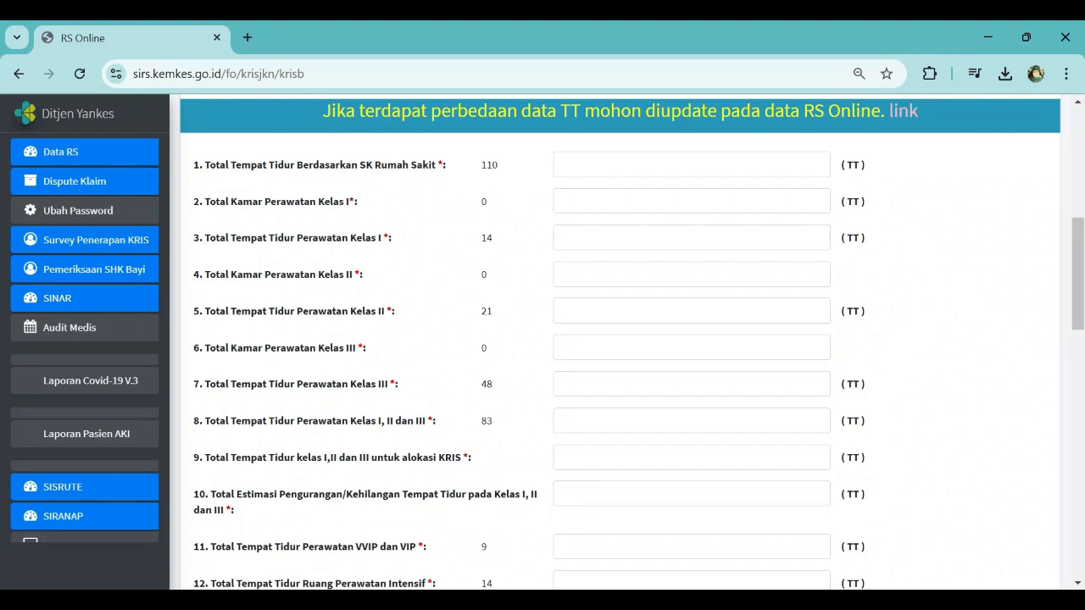
click(902, 115)
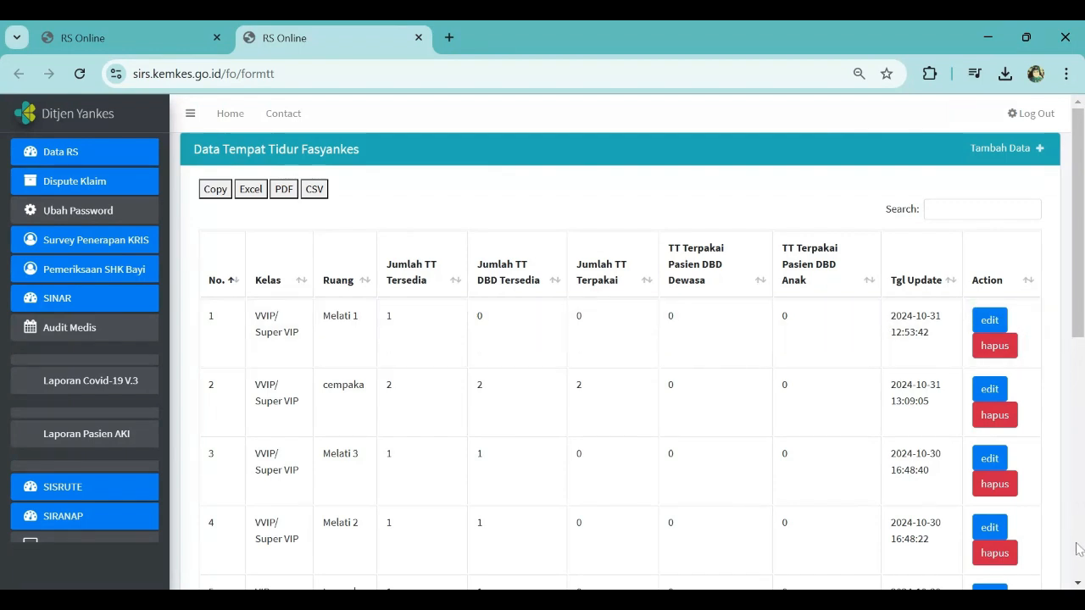
Step: Edit the Kelas I Mawar 1 bed entry, setting available beds and available DBD beds to 2, and save
click(1078, 583)
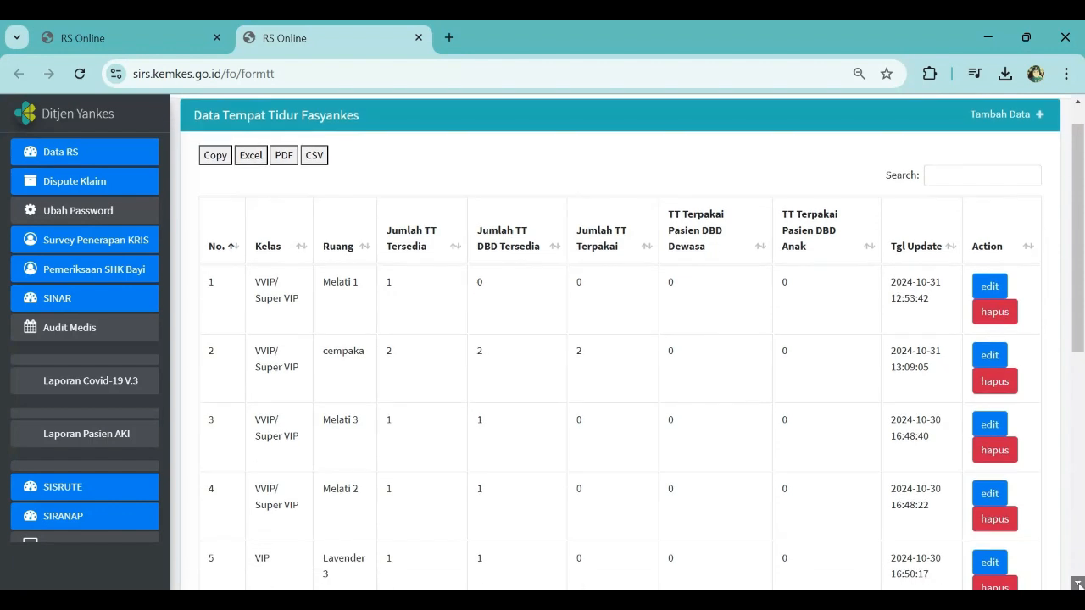
click(1079, 584)
click(1079, 584)
click(1079, 584)
click(1079, 584)
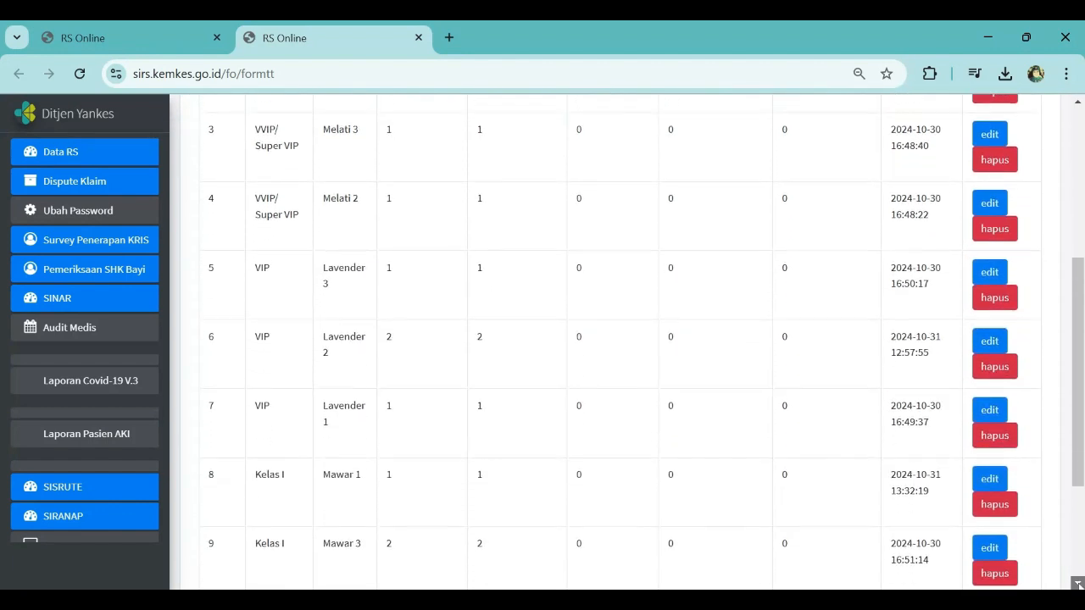
click(1078, 584)
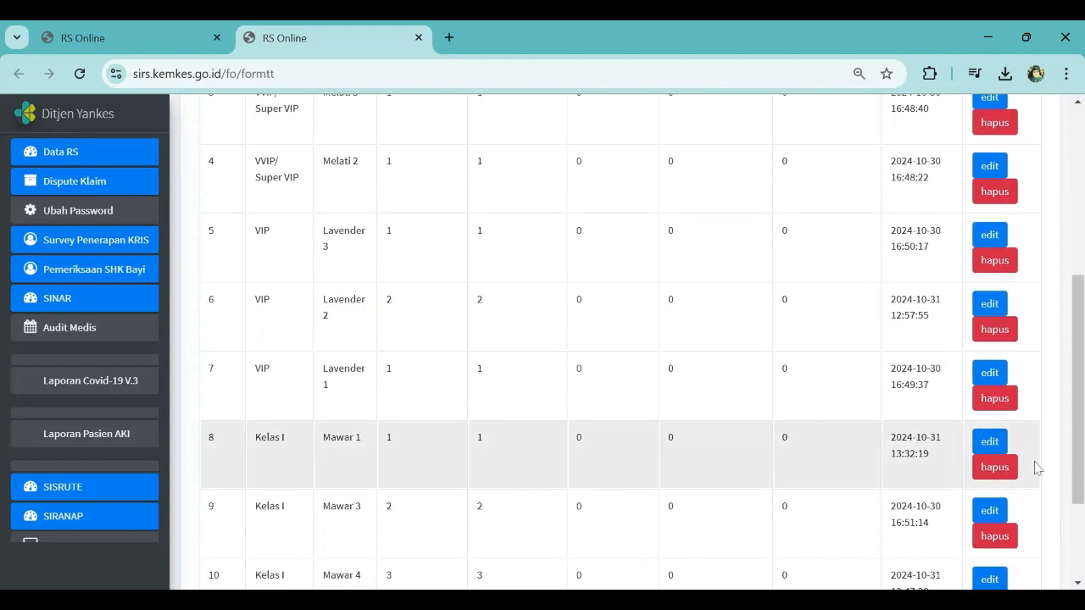
click(989, 442)
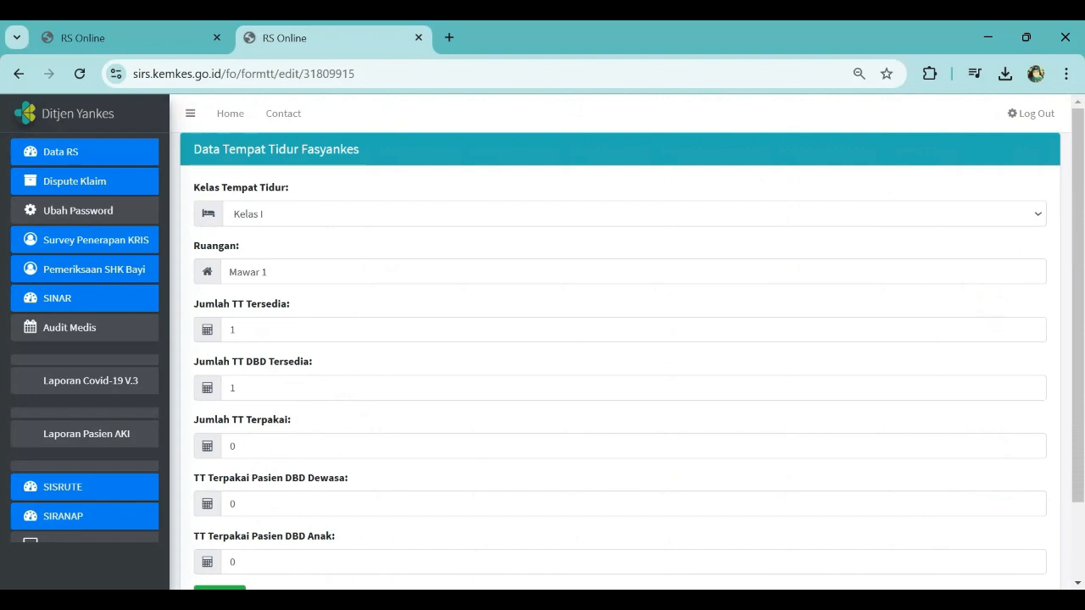
click(236, 330)
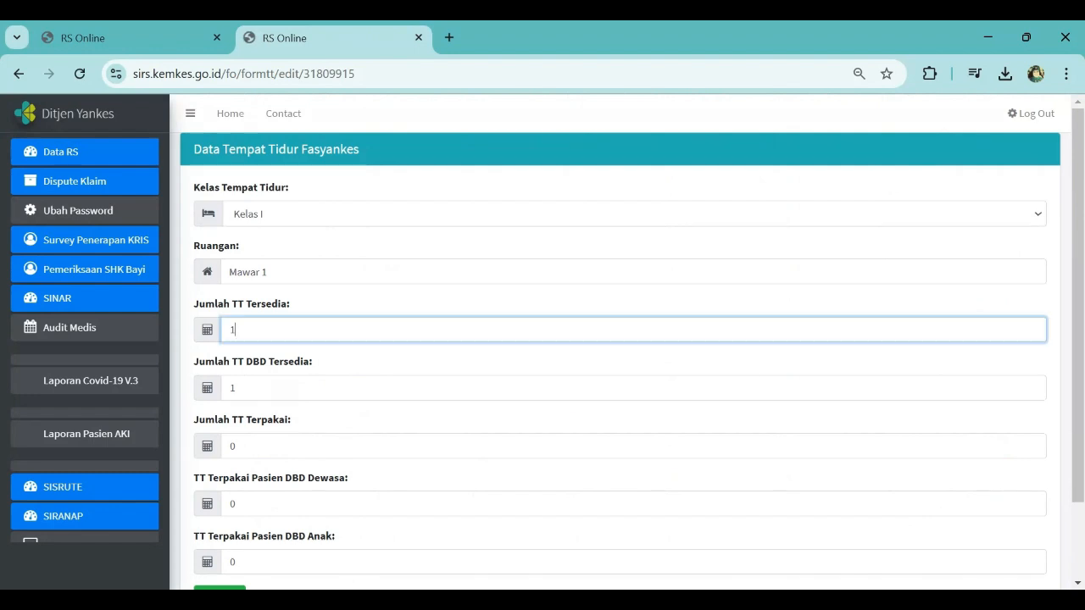
text(2)
key(Tab)
key(BackSpace)
text(2)
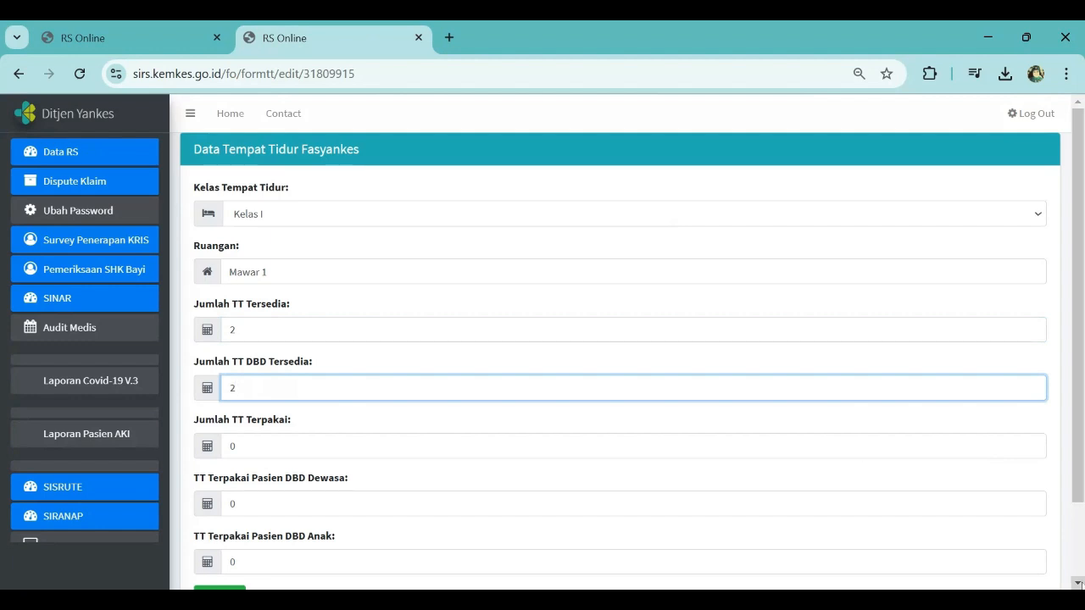
click(1077, 583)
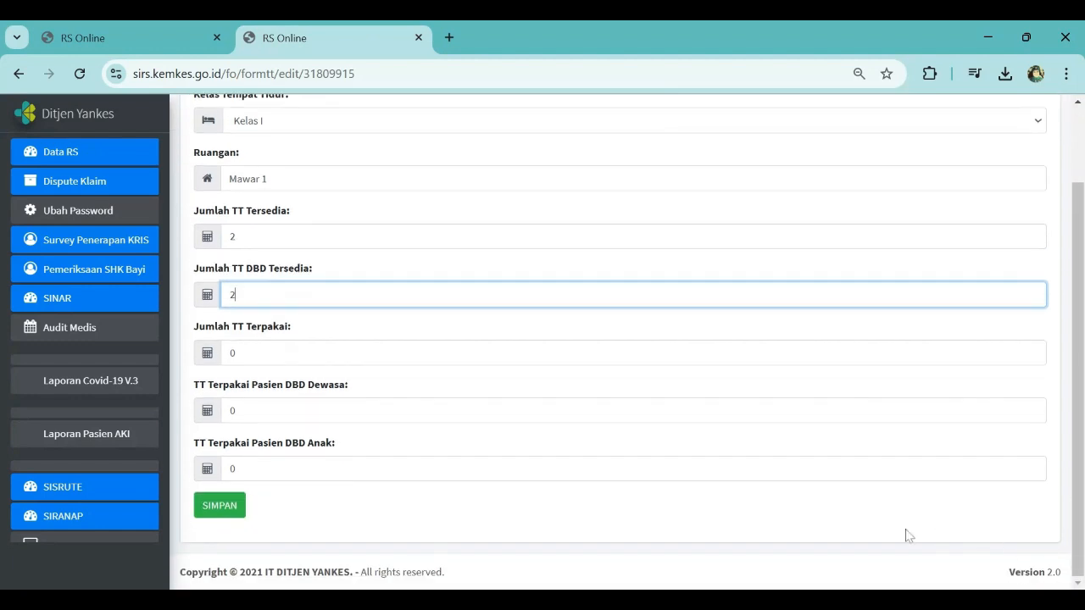
click(225, 514)
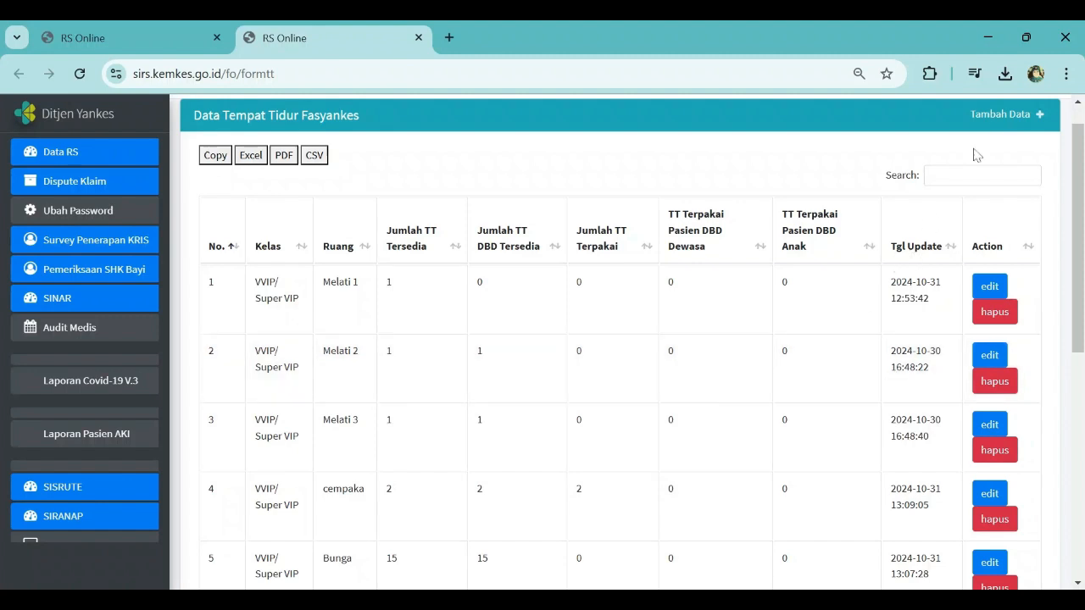
Step: Add a new bed entry with class Kelas I and room name Mawar
click(994, 119)
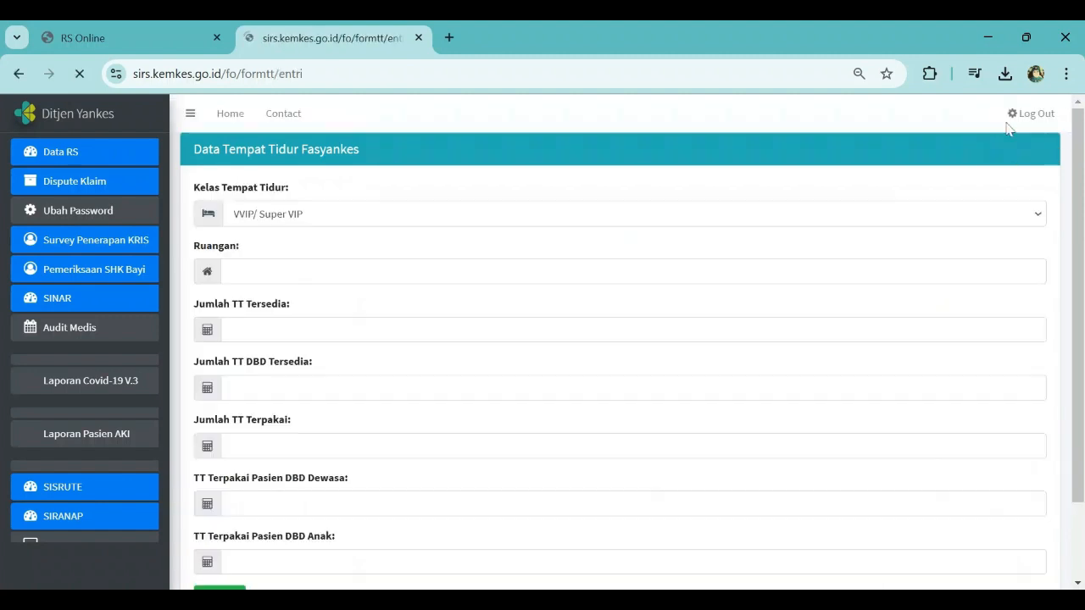
click(1079, 583)
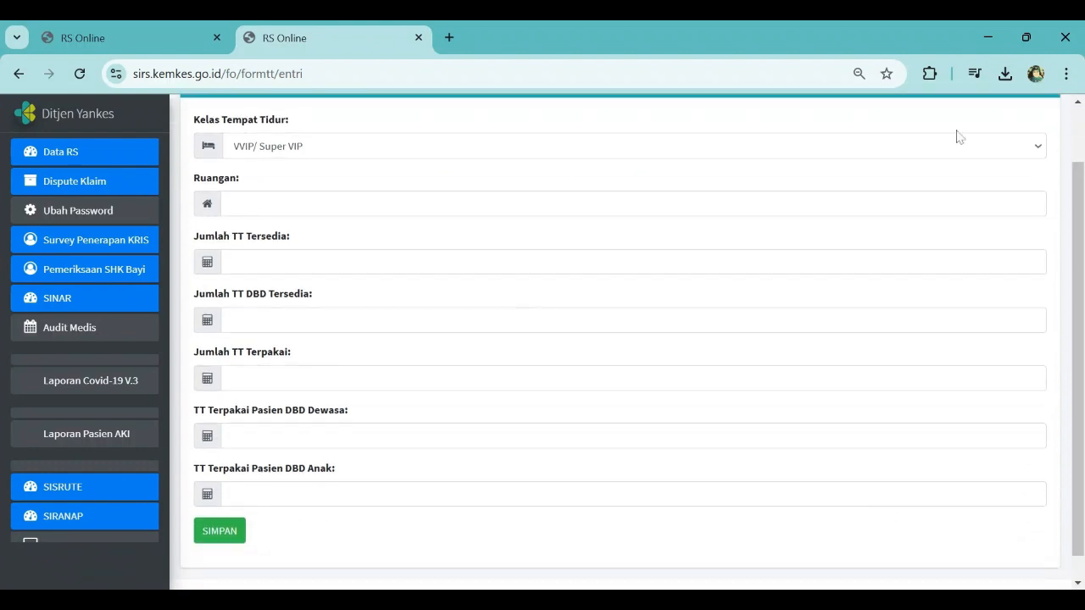
click(712, 155)
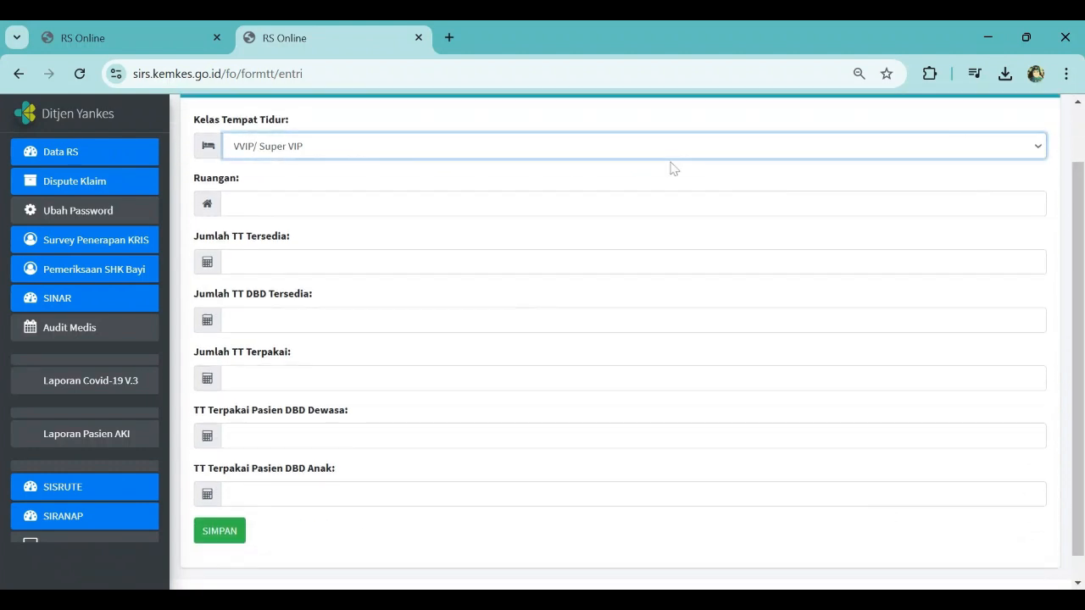
click(489, 203)
click(229, 204)
text(Mawar)
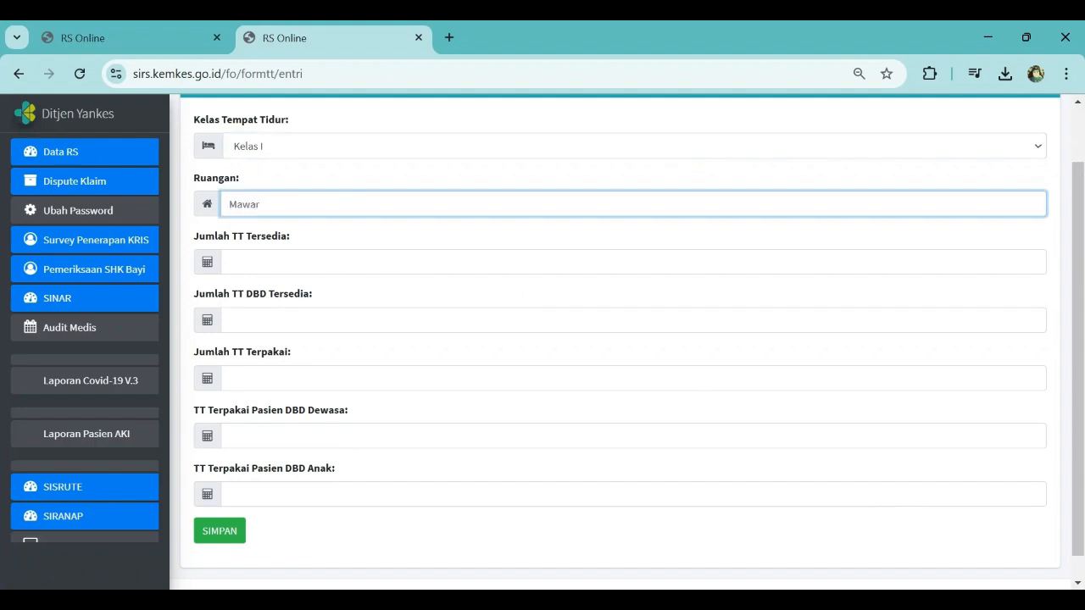
Step: Enter 1 available bed, 1 available DBD bed, and 0 for used, adult DBD and child DBD beds, then save
click(230, 261)
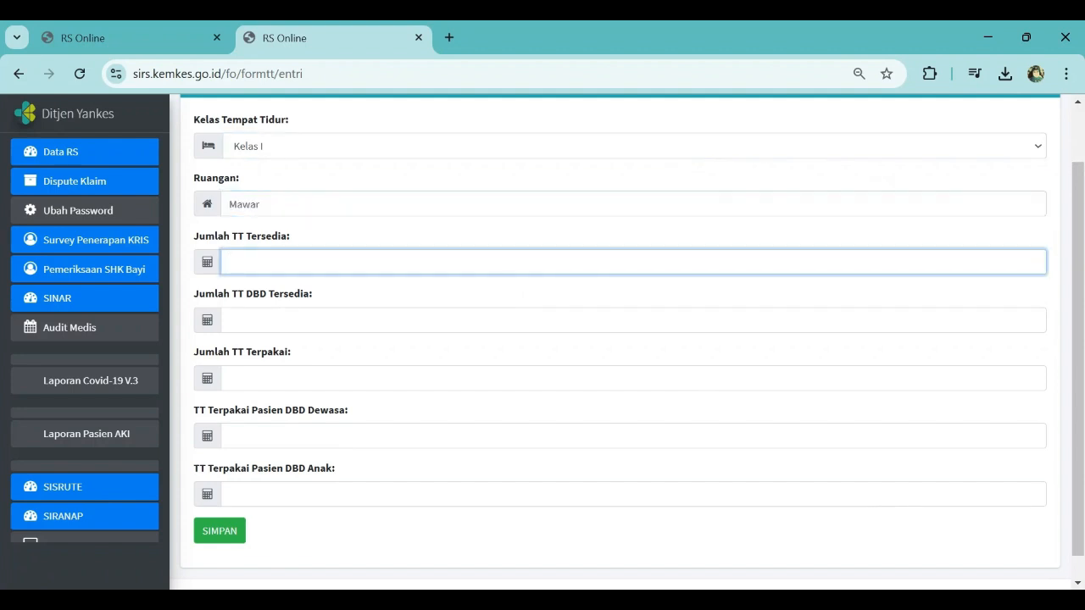
text(1)
click(230, 320)
text(1)
key(Tab)
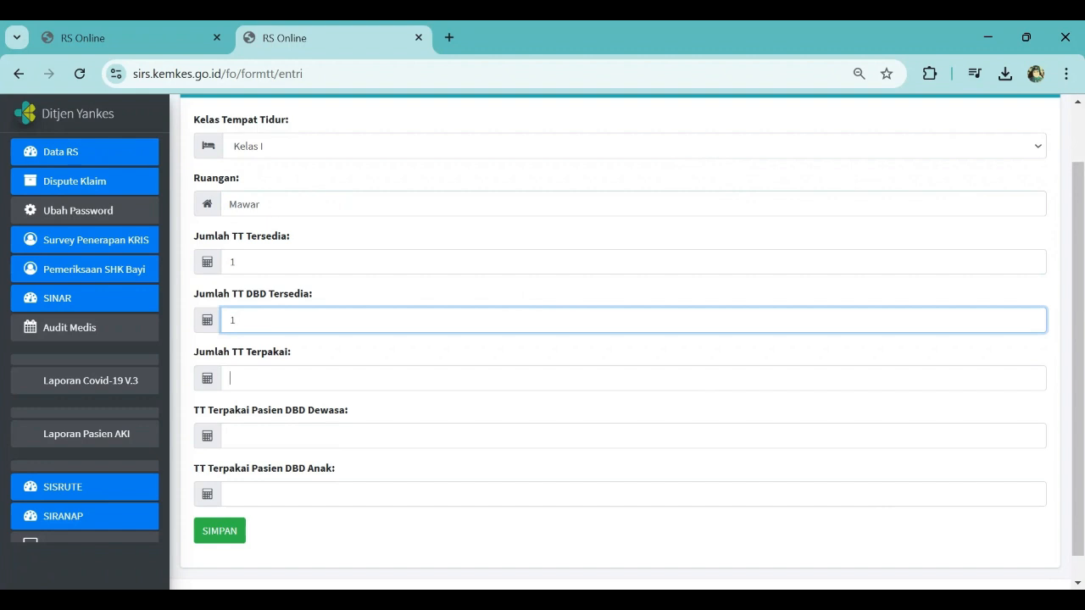
text(1)
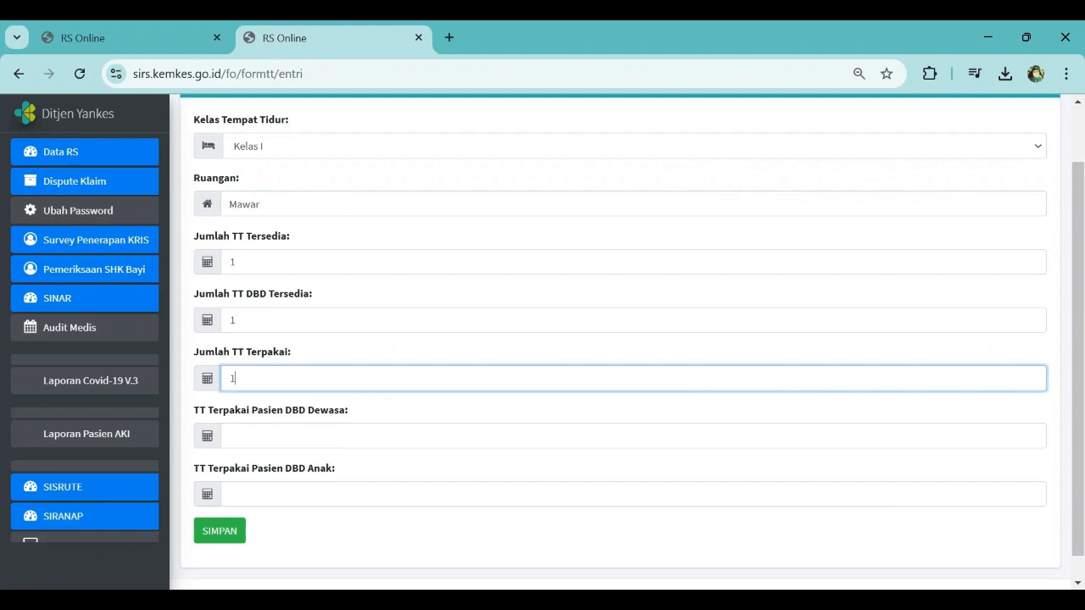
text(0)
key(Tab)
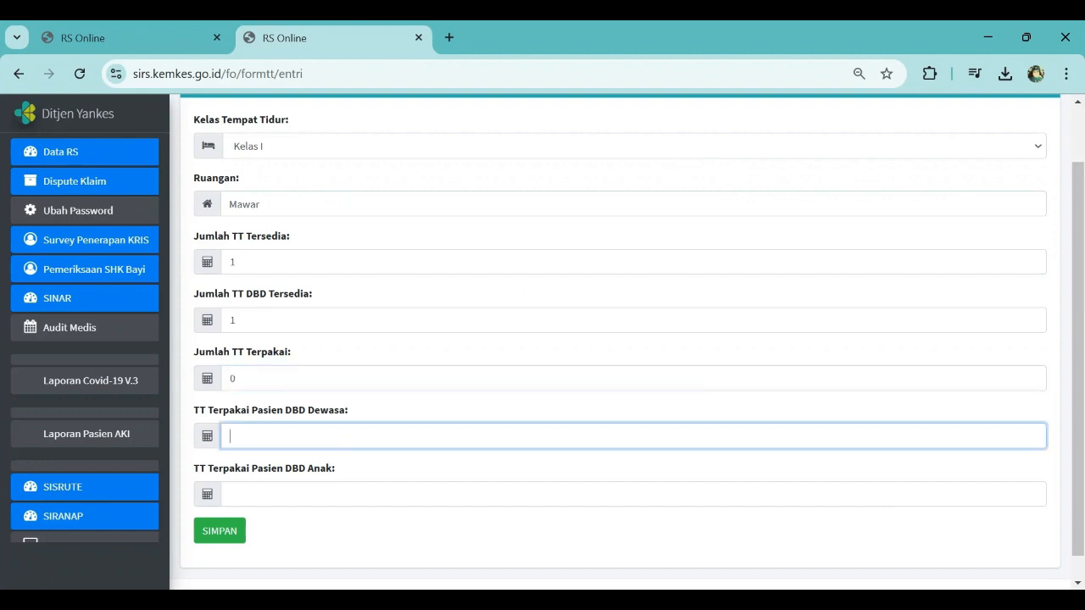
text(0)
key(Tab)
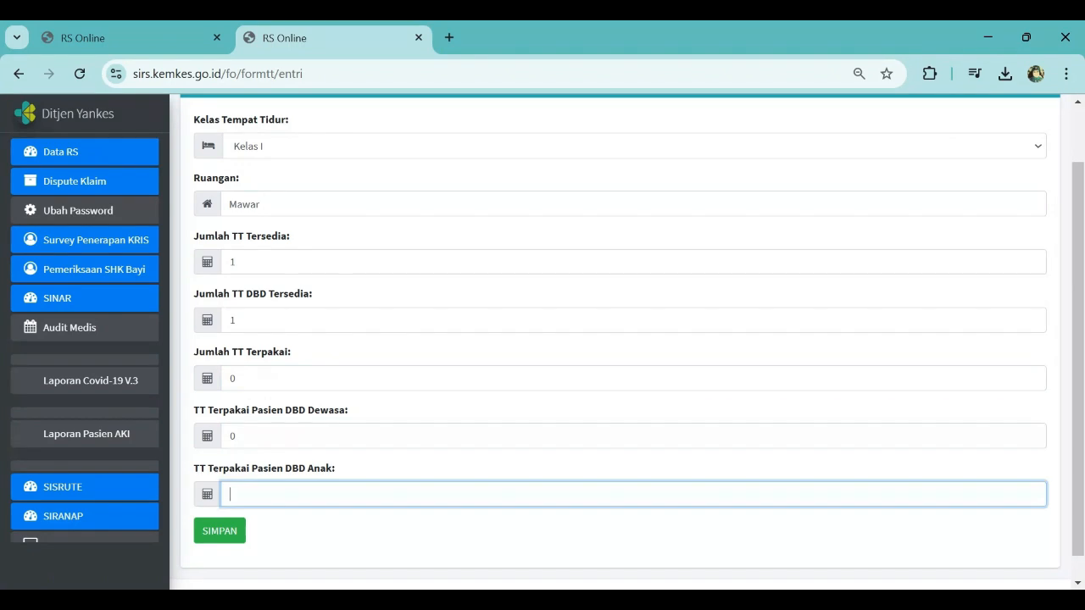
text(0)
click(224, 534)
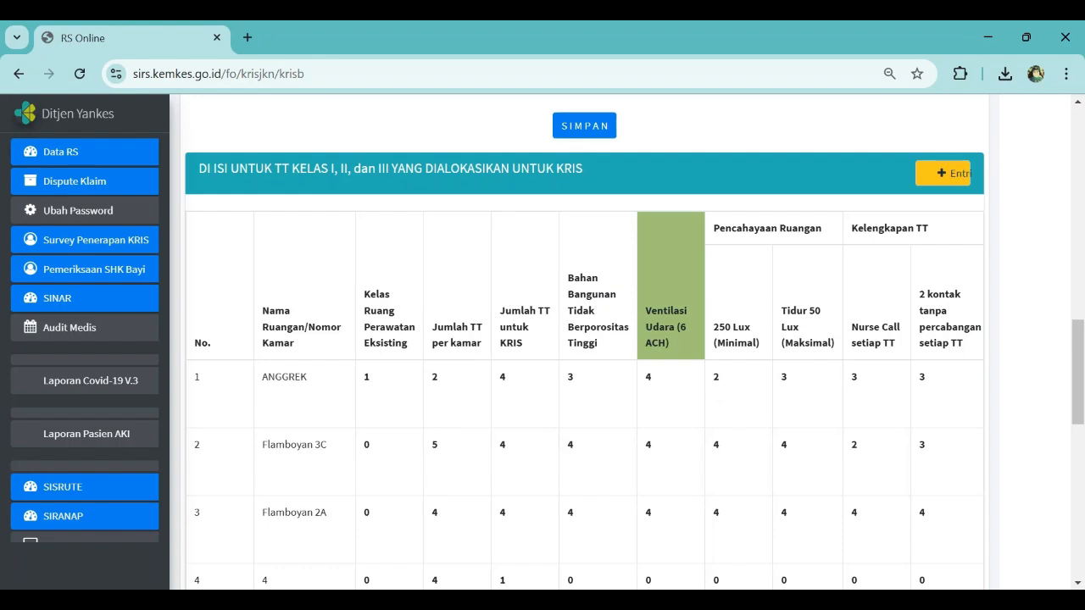
Step: Open a new KRIS allocation entry and choose class Kelas 2 with room Anggrek Bedah 2B
click(943, 173)
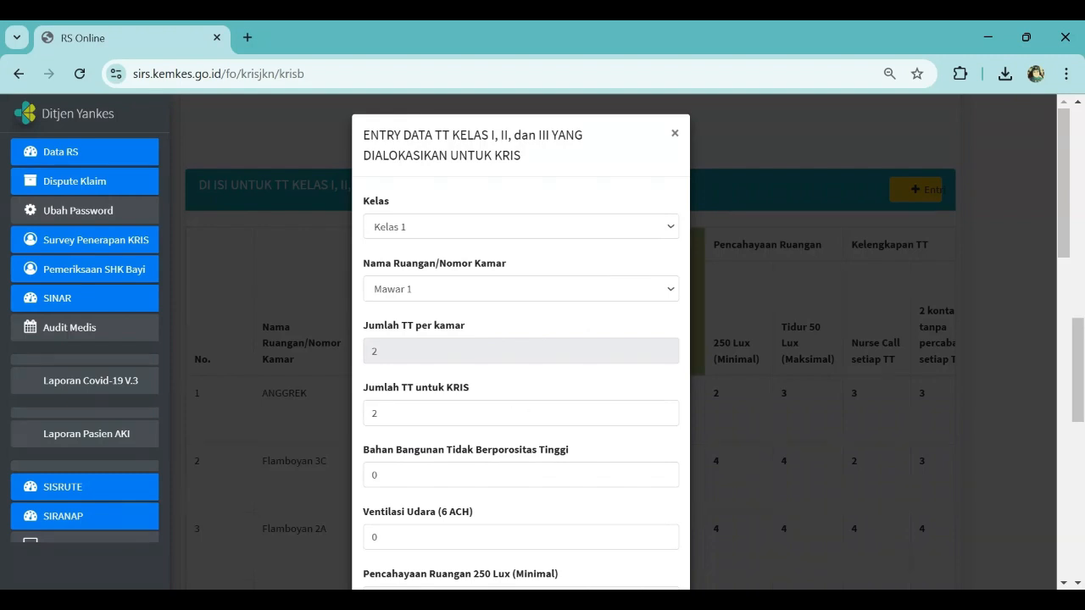
click(497, 231)
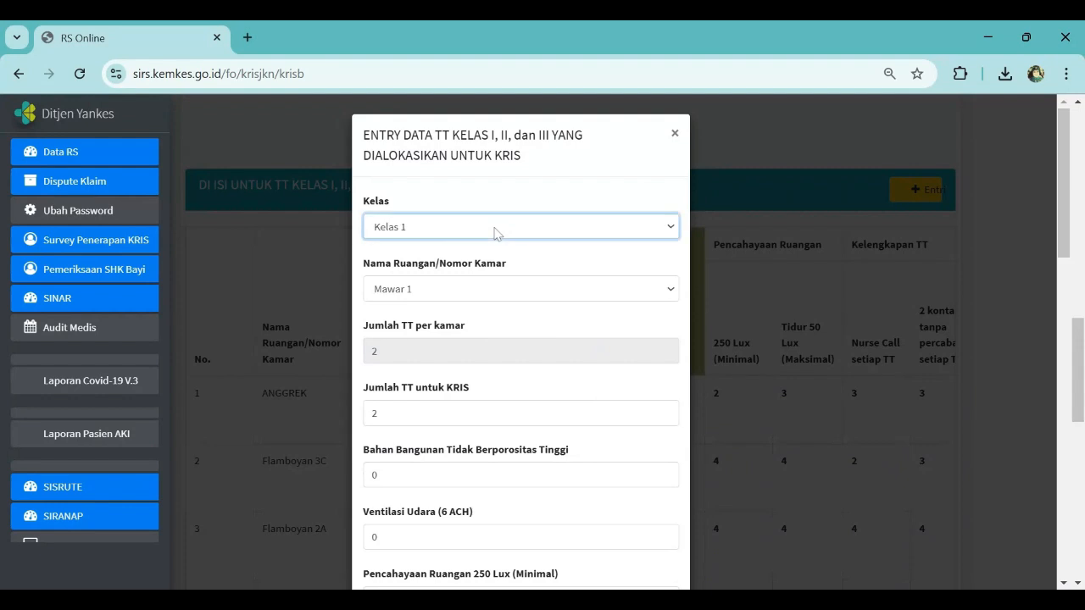
click(465, 290)
click(465, 290)
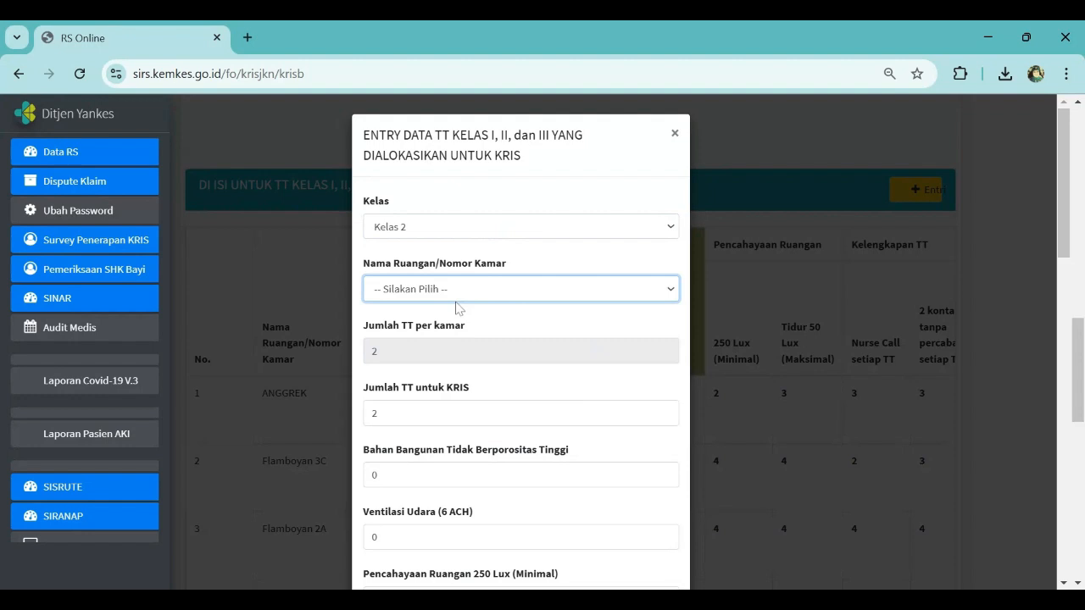
click(453, 354)
key(Tab)
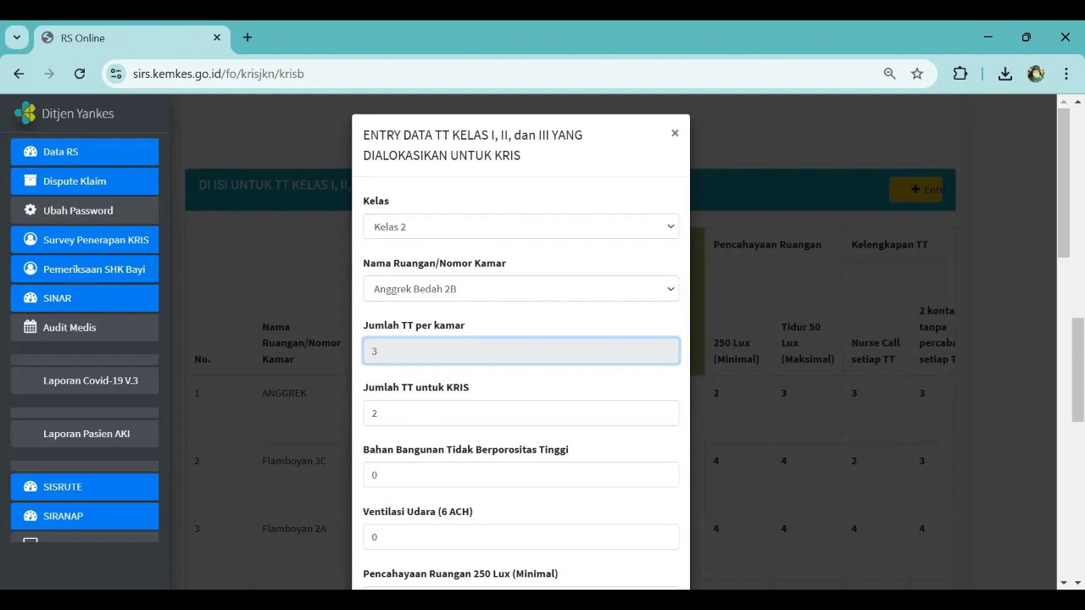
key(Tab)
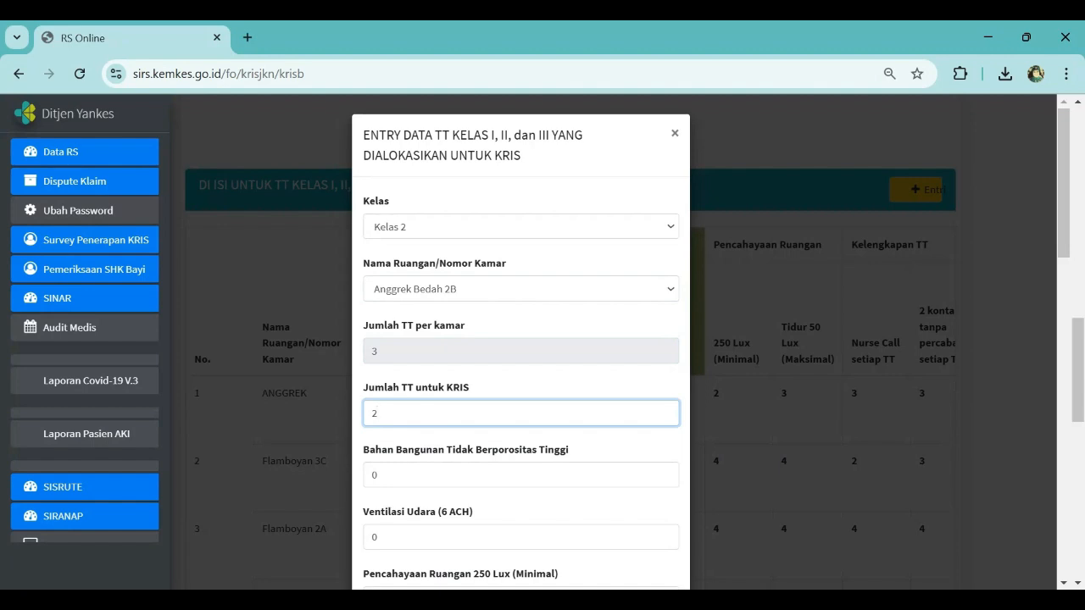
Step: Set the beds for KRIS to 3 and the non-porous building material count to 3
key(BackSpace)
text(3)
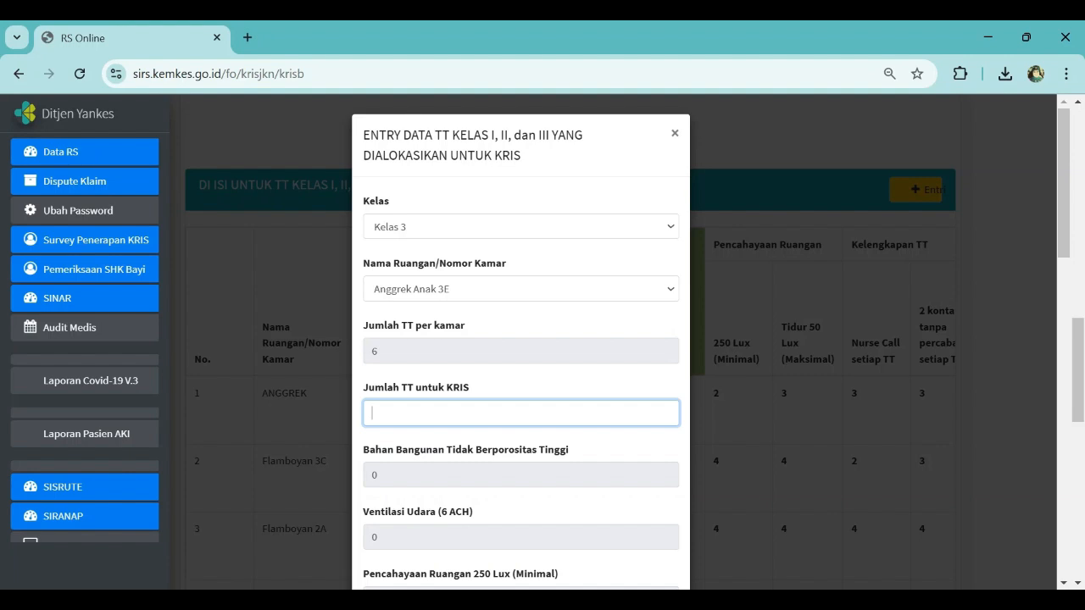
text(4)
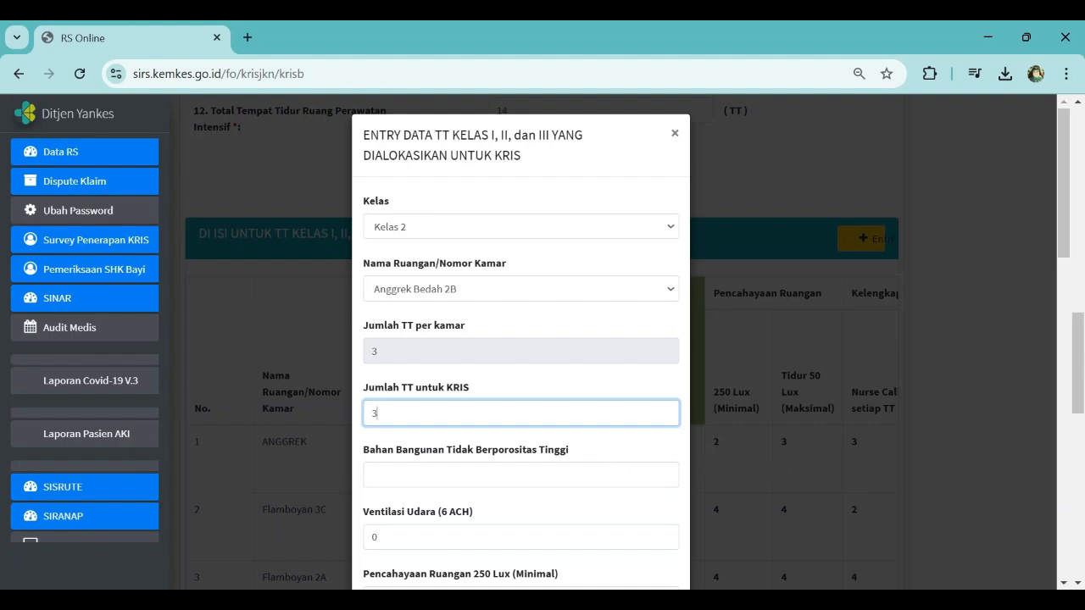
click(492, 475)
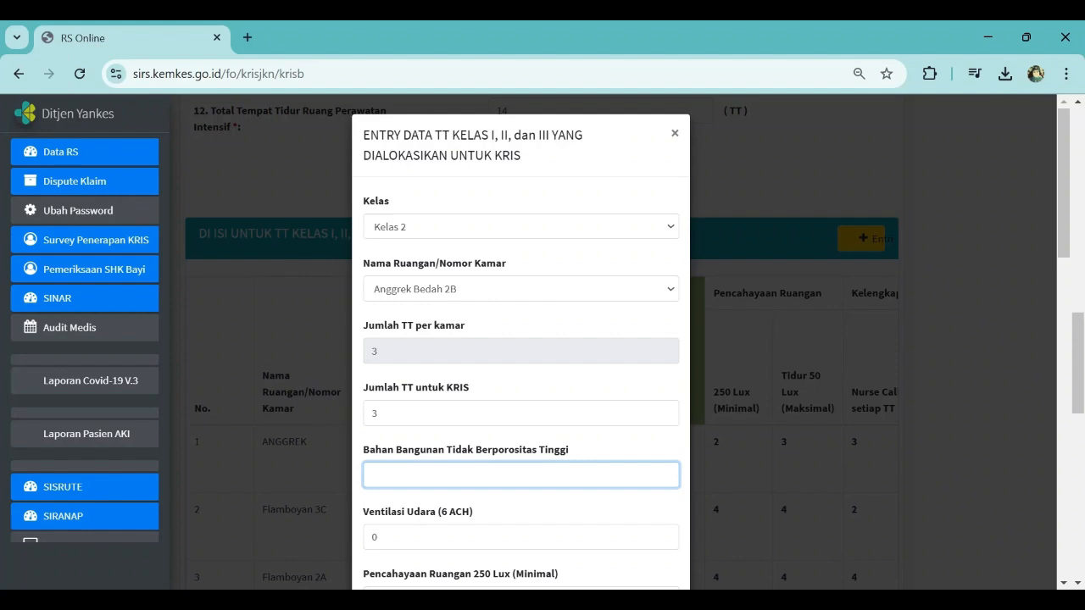
text(3)
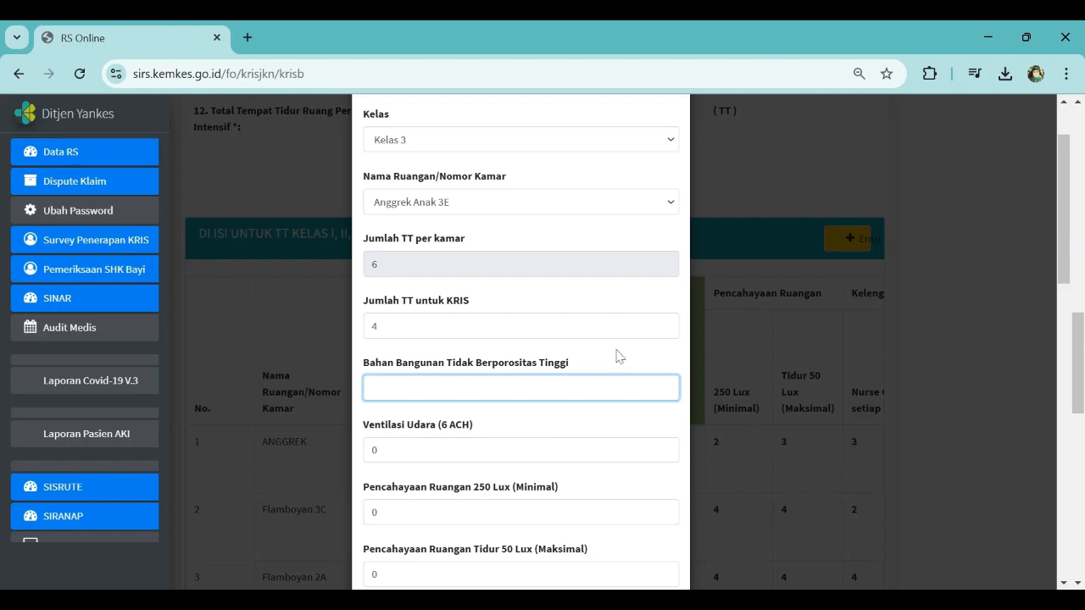
Step: Try setting the non-porous building material count to 6 and dismiss the alert
text(4)
key(BackSpace)
text(6)
click(582, 449)
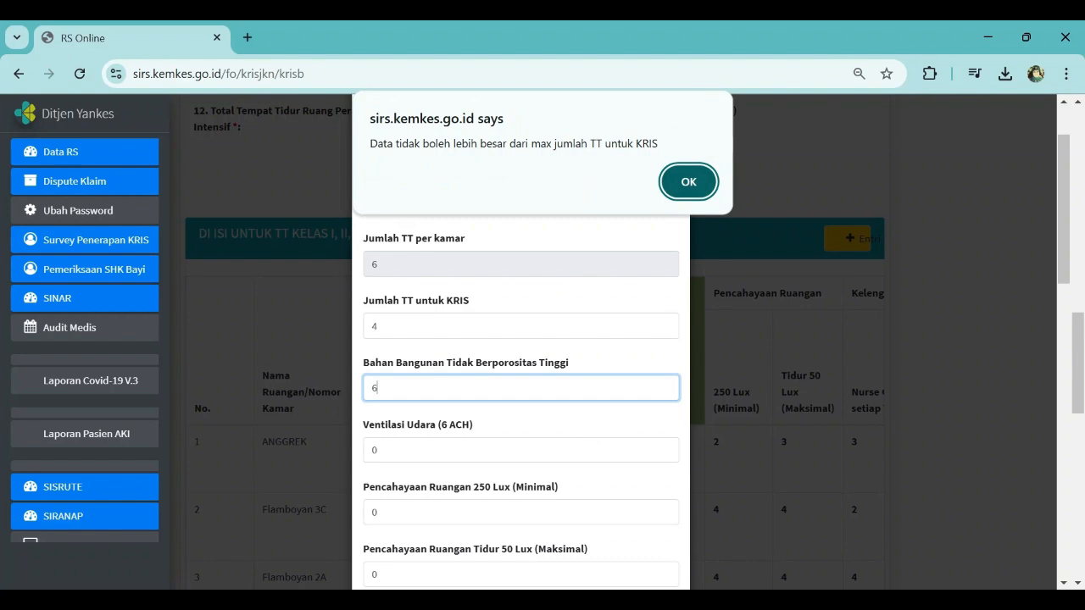
click(688, 182)
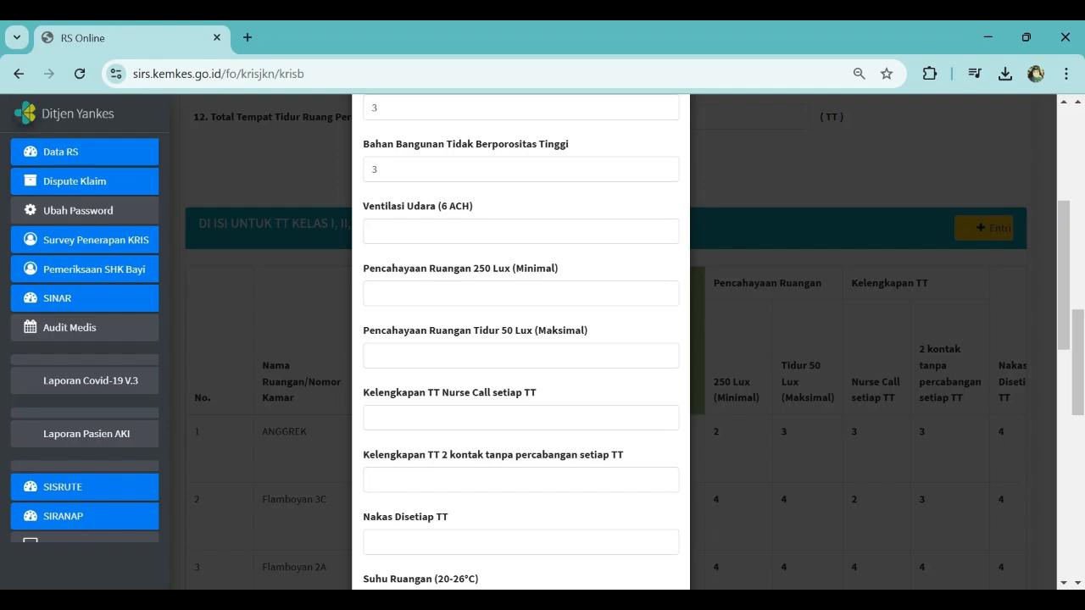
Step: Set the air ventilation (6 ACH) value to 0 and dismiss the alert
click(371, 230)
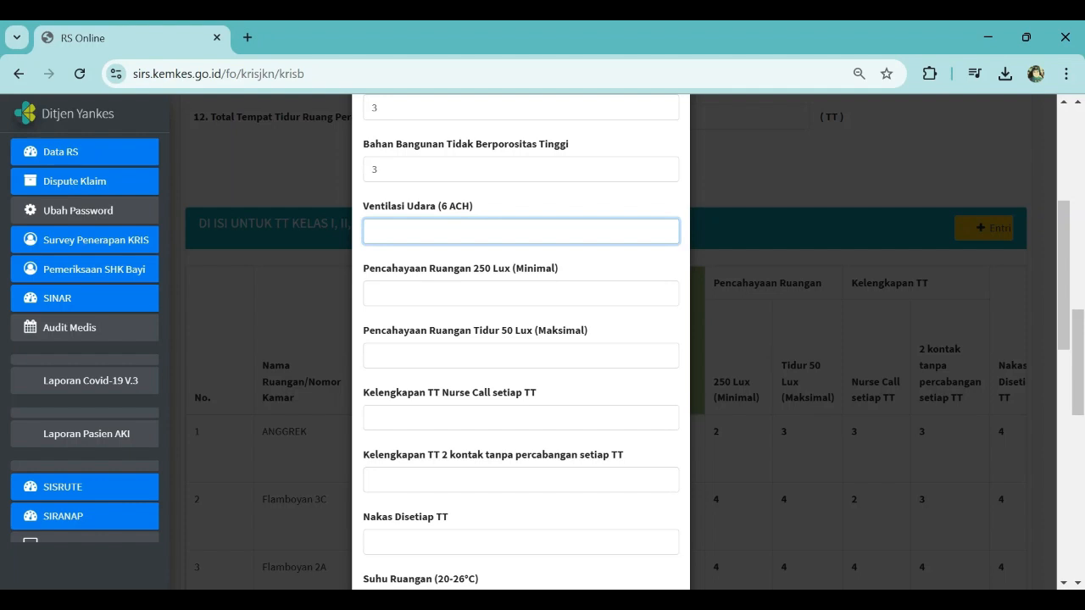
text(3)
key(BackSpace)
text(0)
click(408, 293)
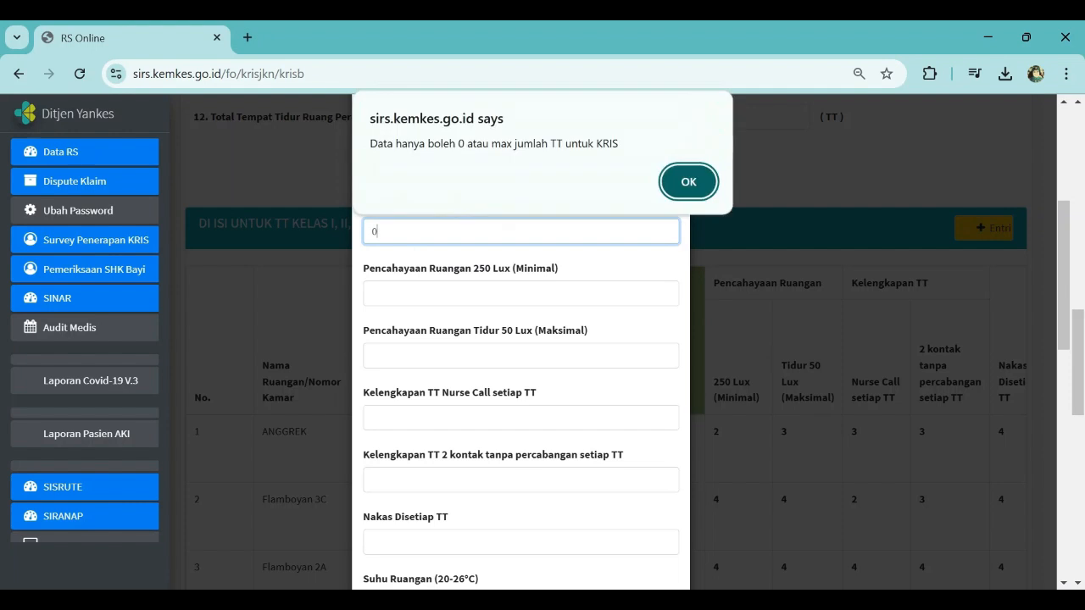
click(689, 183)
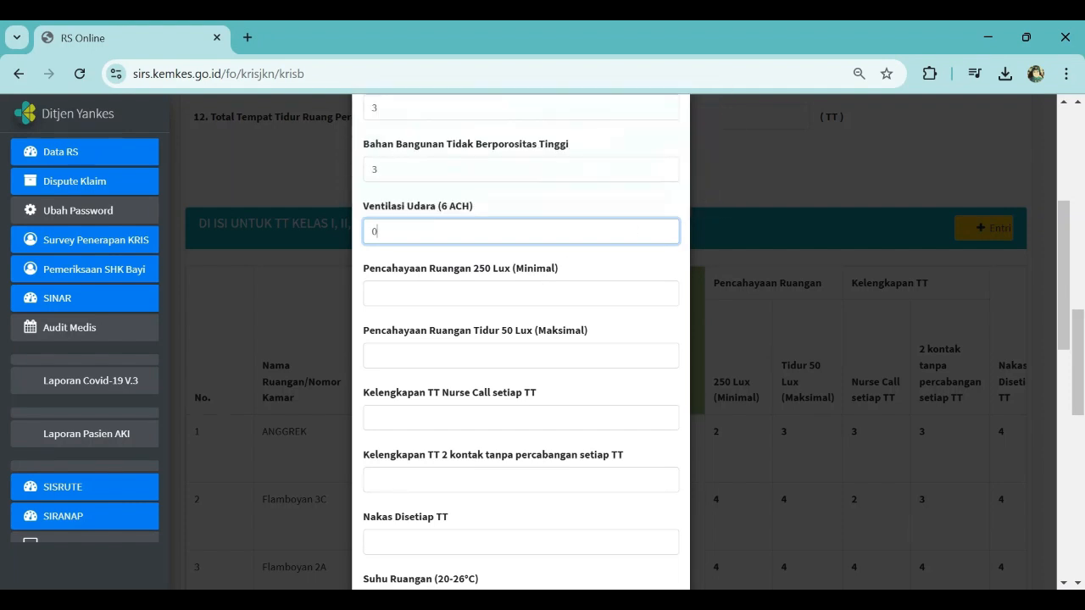
Step: Set the 250 lux room lighting value to 3 and the 50 lux sleeping lighting value to 3
key(Tab)
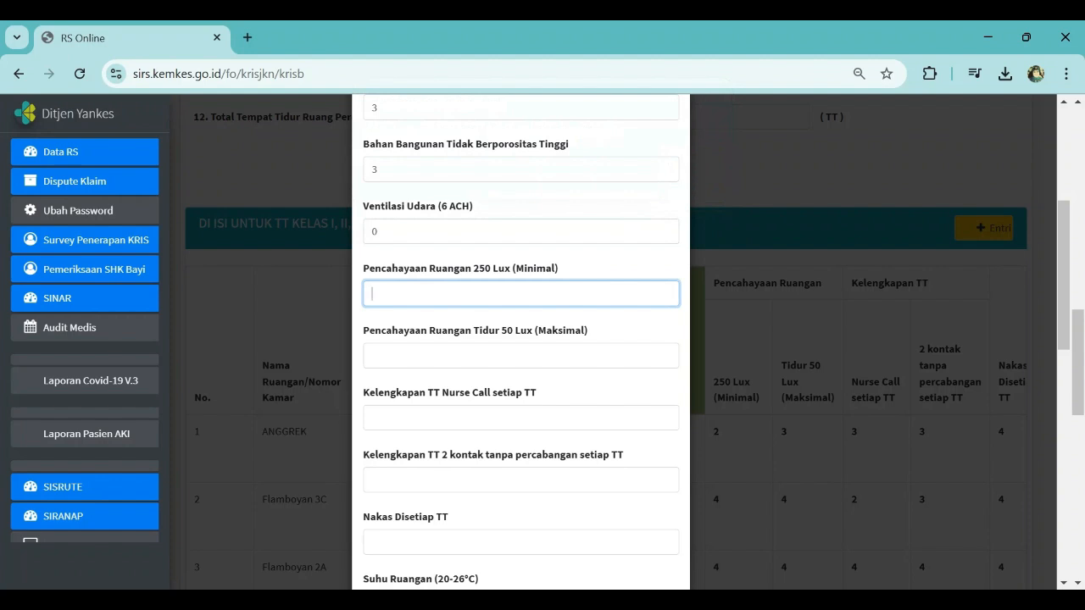
text(4)
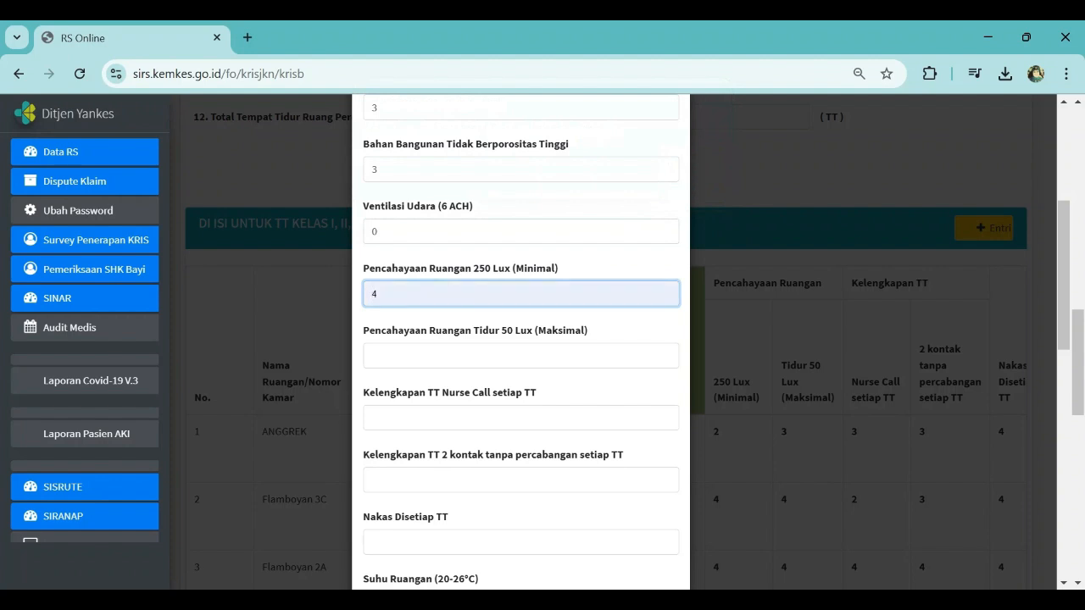
key(BackSpace)
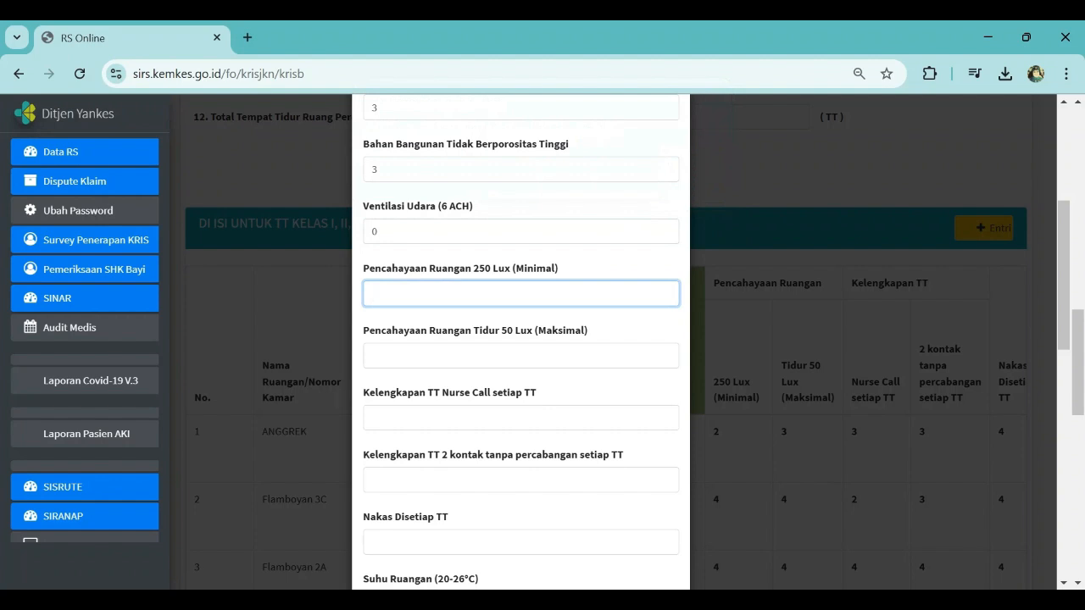
text(3)
key(Tab)
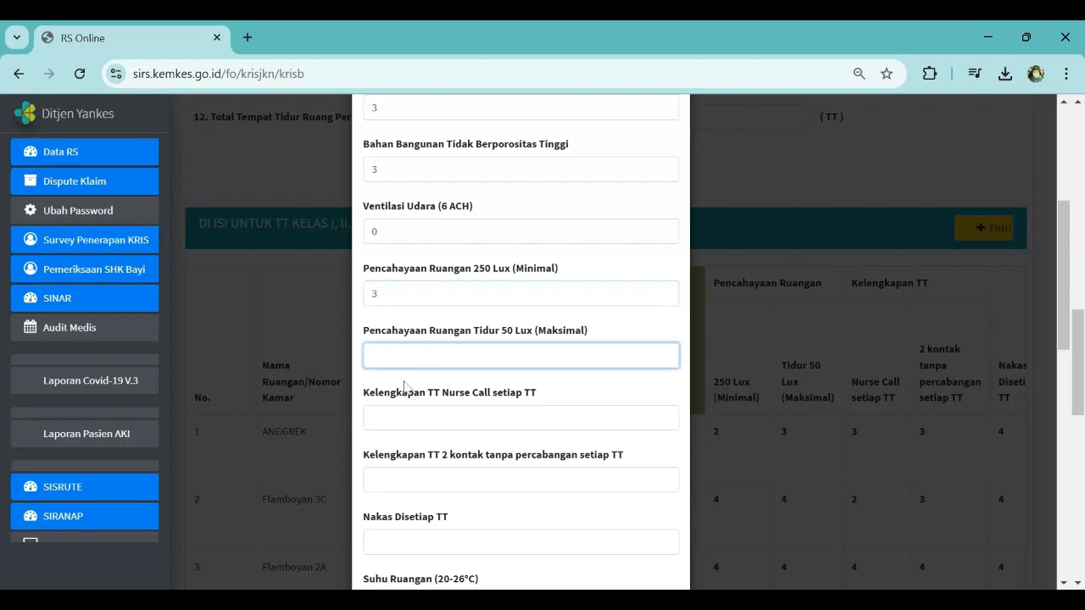
text(4)
key(BackSpace)
text(3)
Step: Set the nurse call per bed value to 2 and the two-contact outlets per bed value to 3
click(521, 418)
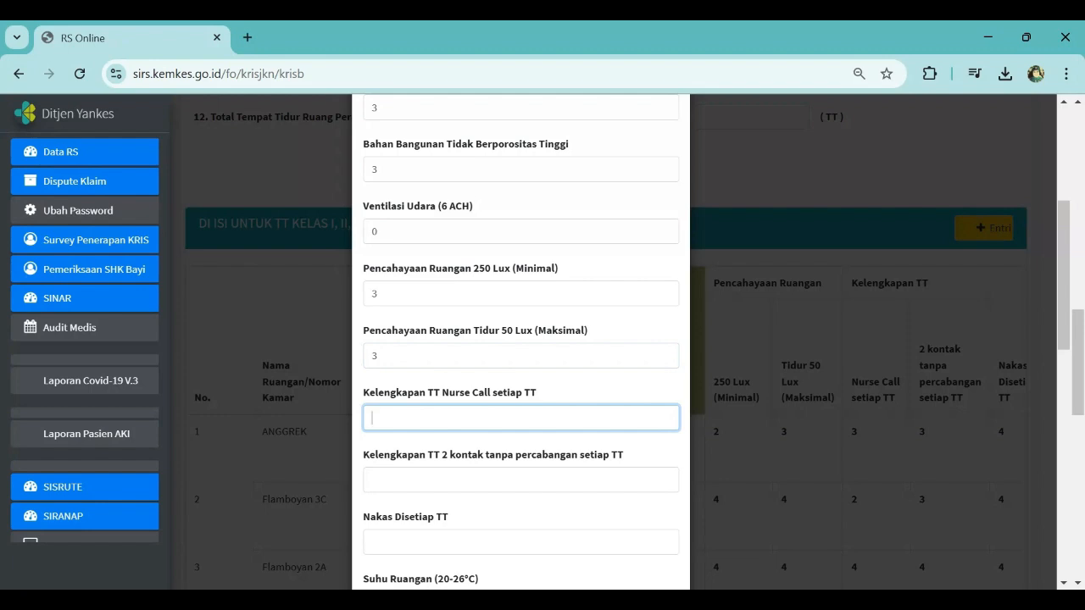
text(3)
key(BackSpace)
text(2)
key(Tab)
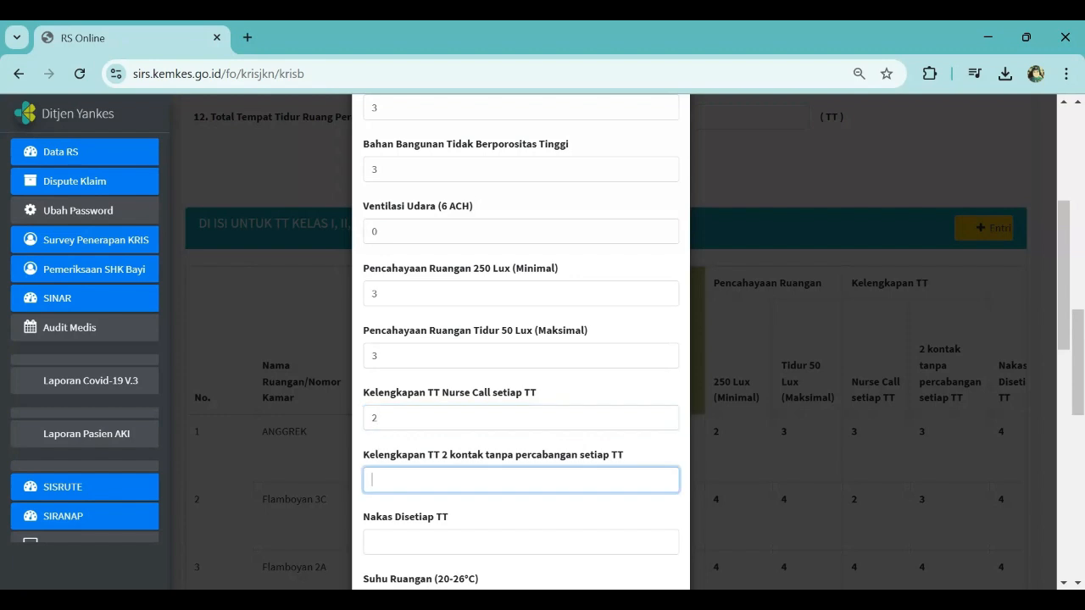
text(3)
key(Tab)
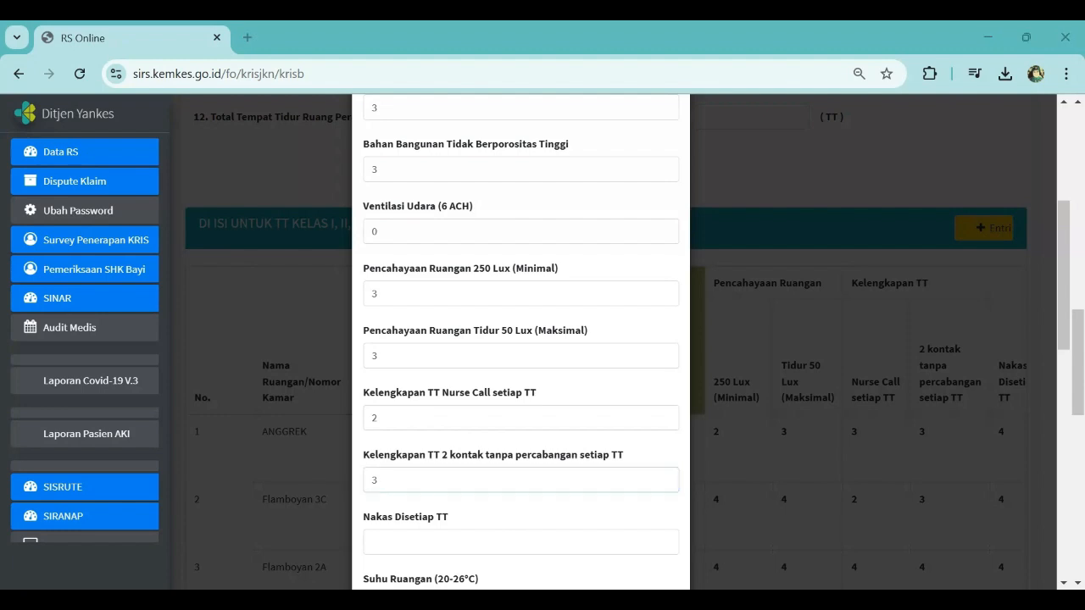
Step: Set the bedside table per bed value to 2 and the room temperature (20-26°C) value to 3
scroll(520, 339, down, 3)
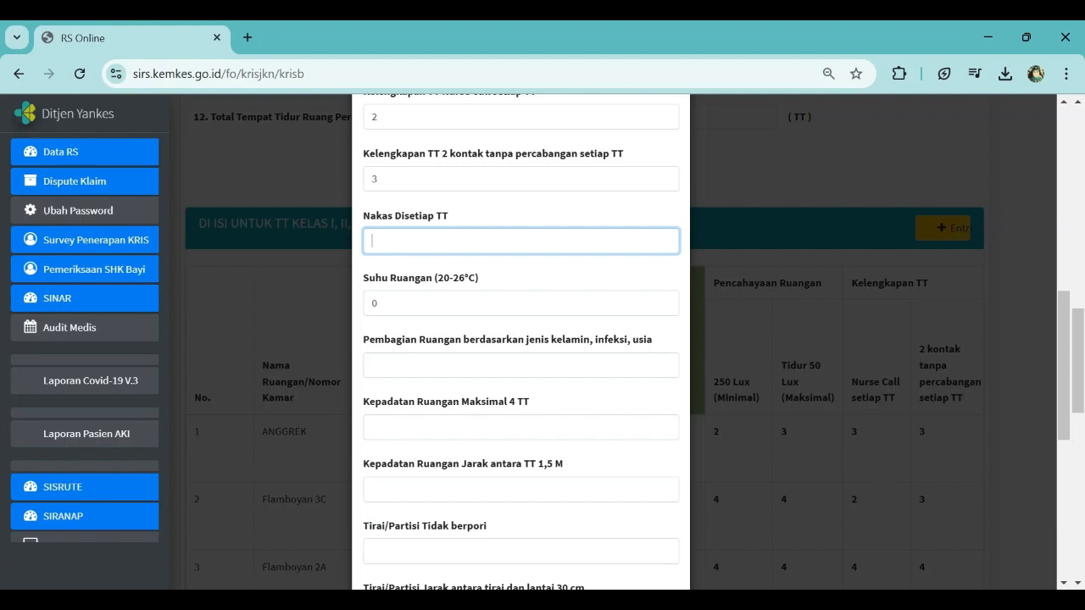
text(3)
key(BackSpace)
text(2)
click(377, 303)
key(BackSpace)
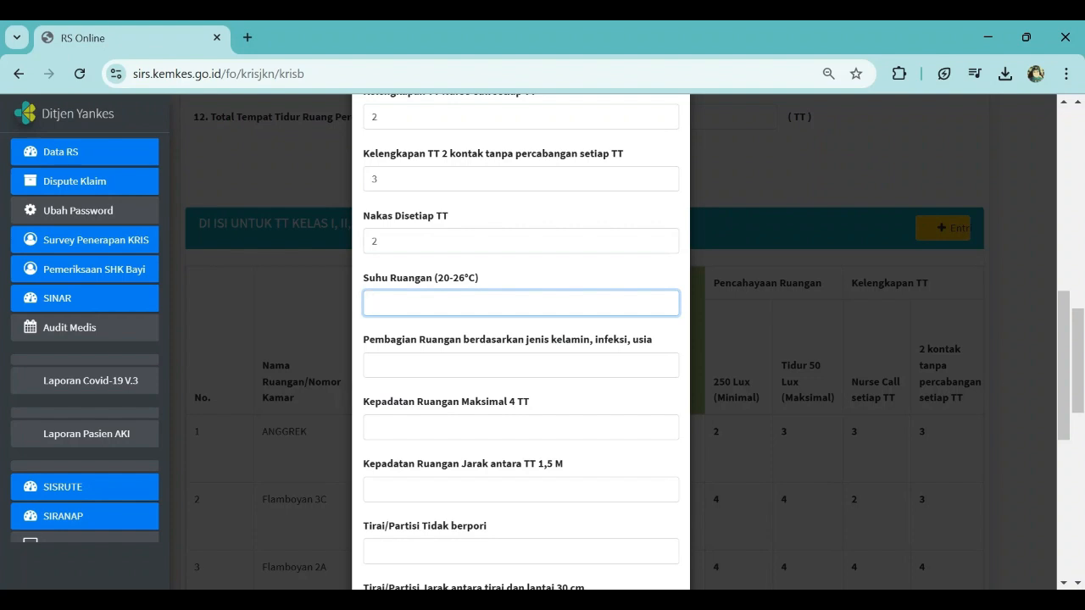
text(3)
Step: Set room division by gender, infection and age to 3 and maximum 4 beds density to 3
click(407, 366)
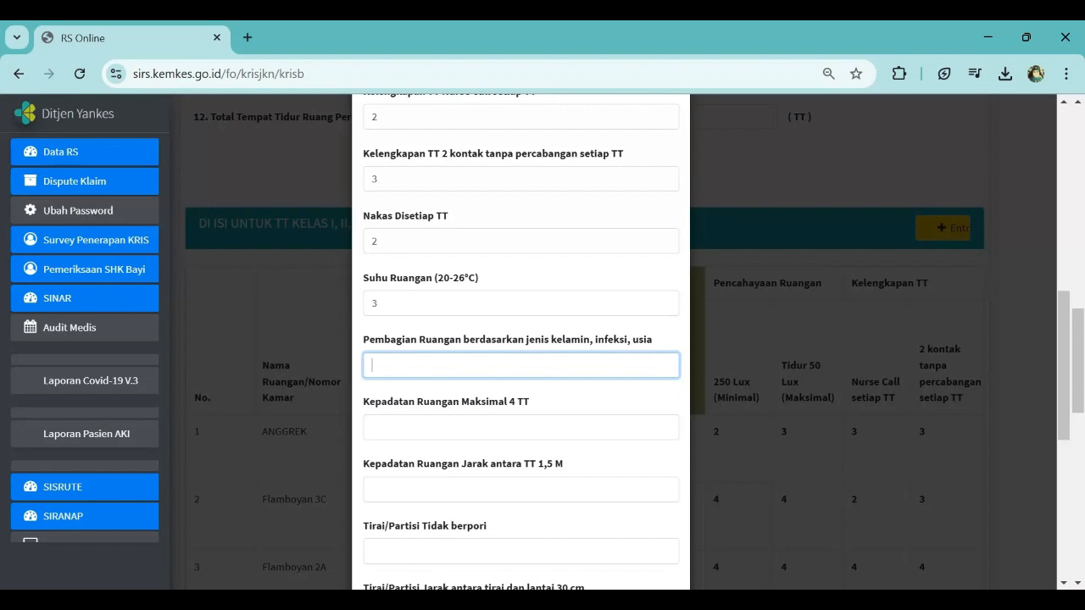
text(3)
key(Tab)
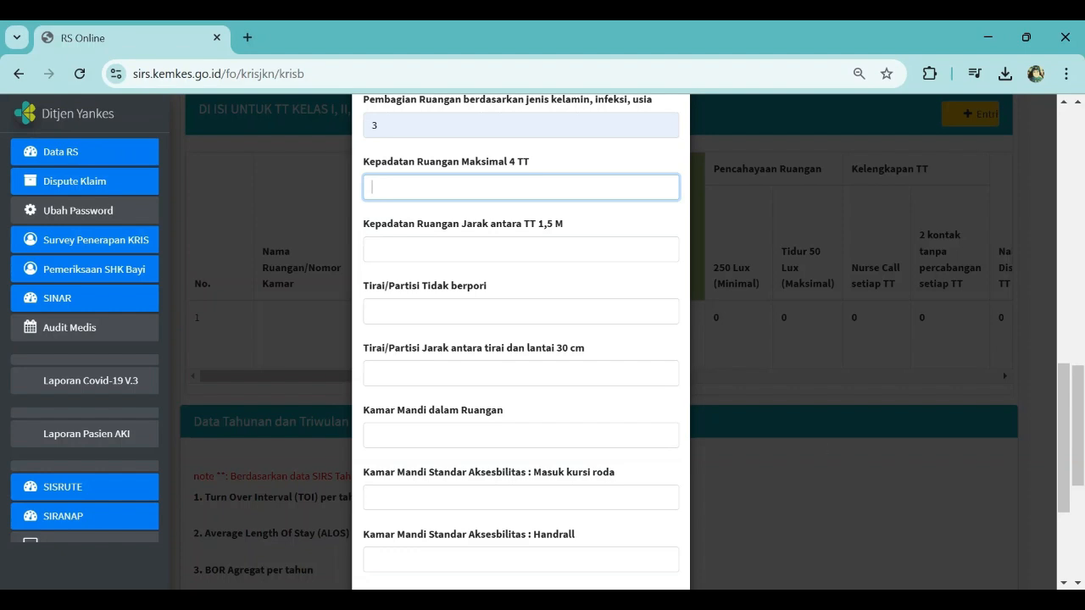
text(3)
Step: Set the 1.5 m bed spacing value to 2 and the non-porous curtain/partition value to 3
click(371, 249)
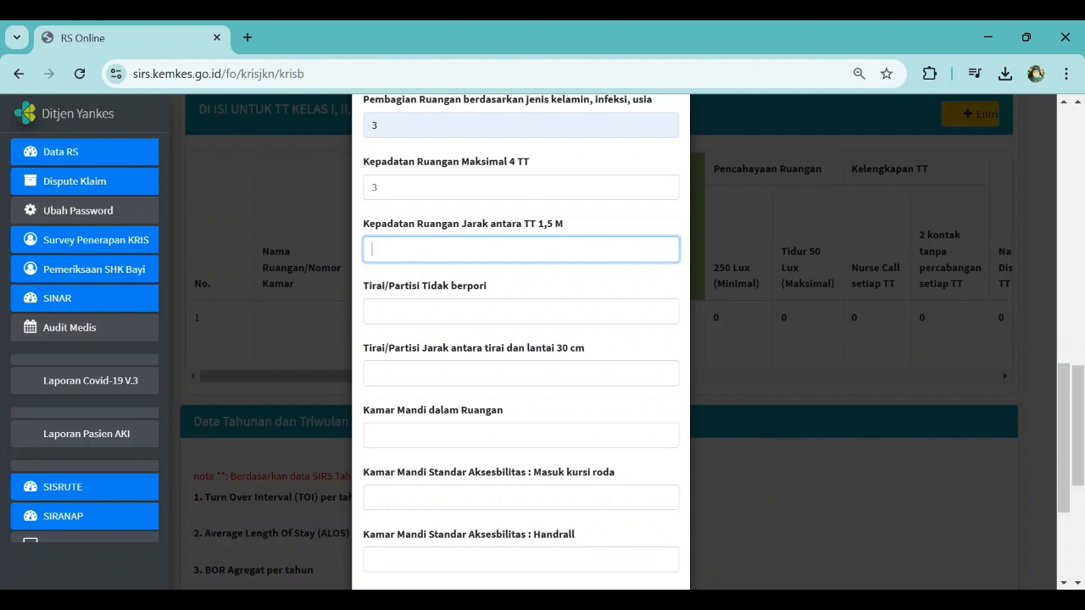
text(2)
click(371, 311)
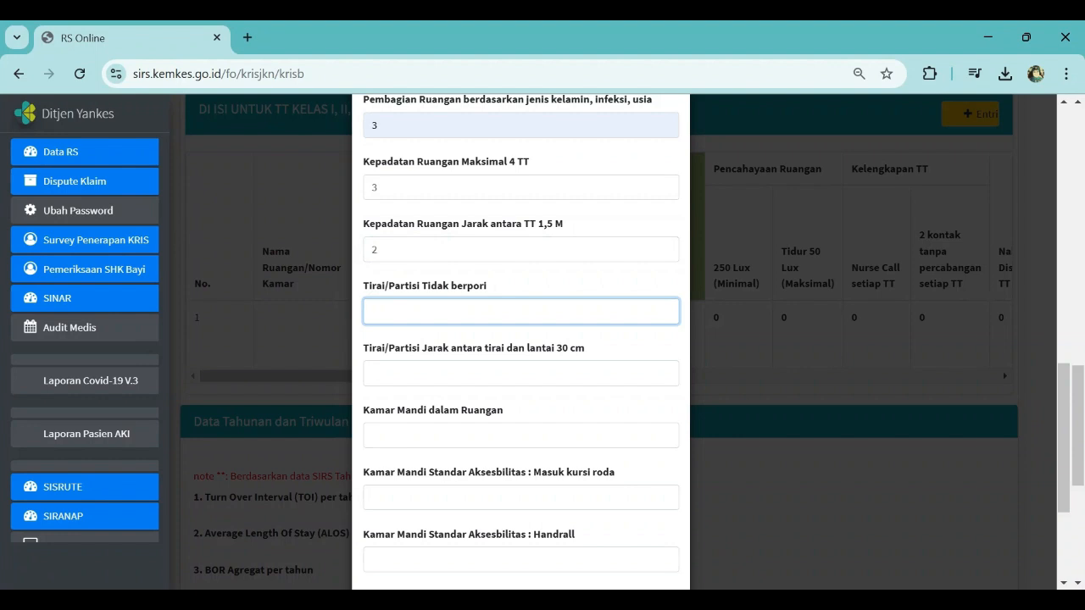
text(3)
Step: Set the 30 cm curtain-to-floor gap value to 2 and the in-room bathroom value to 3
click(371, 372)
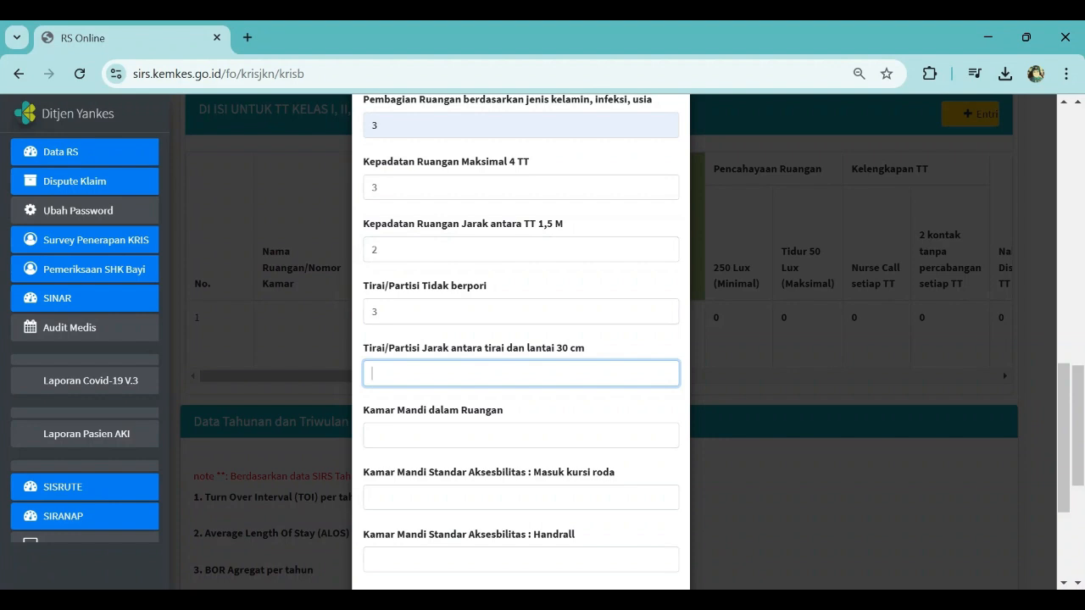
text(2)
scroll(597, 548, down, 3)
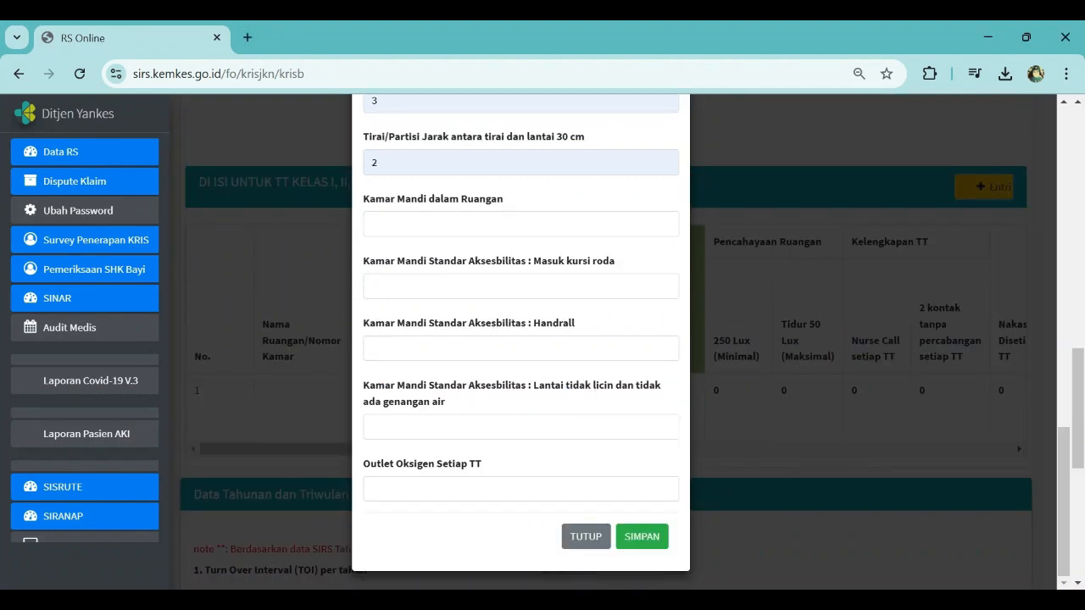
click(464, 232)
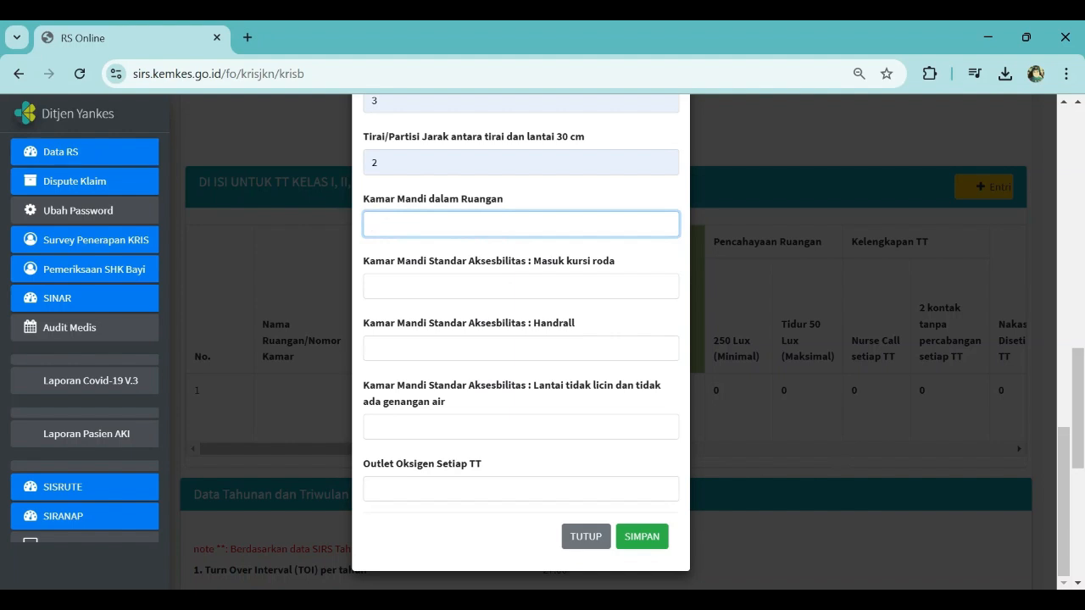
text(3)
Step: Set the bathroom wheelchair access value to 3 and the bathroom handrail value to 3
key(Tab)
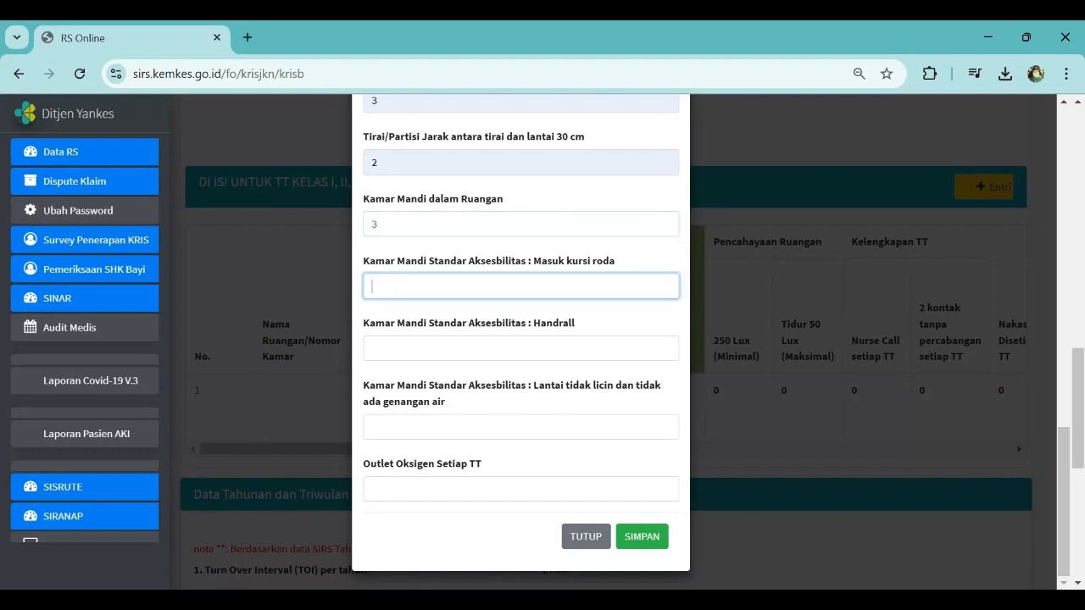
key(Down)
key(Escape)
text(3)
click(520, 349)
text(3)
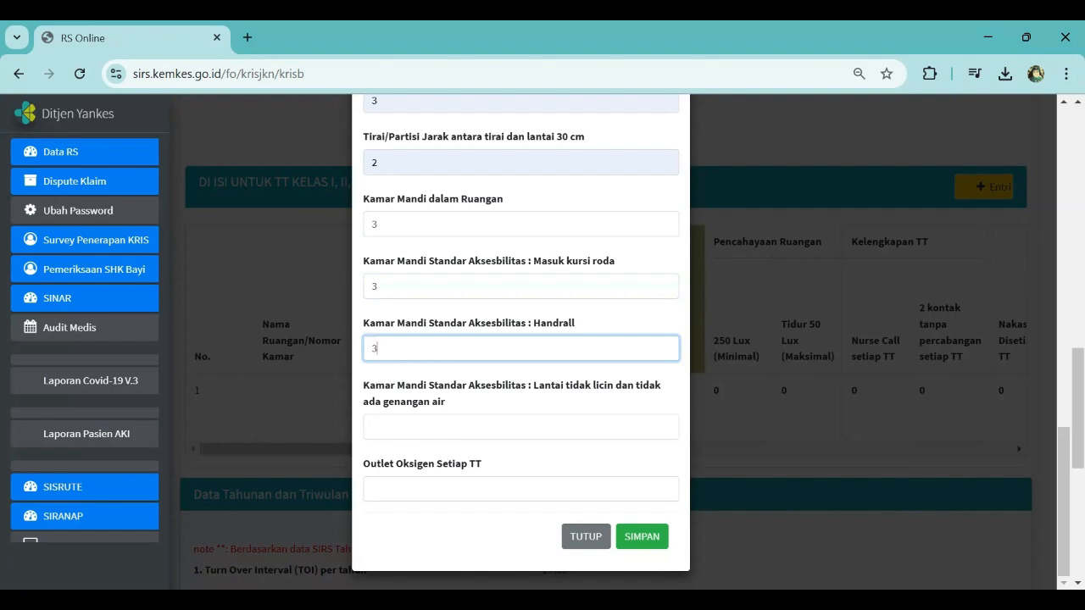
Step: Set the non-slip dry bathroom floor value to 3 and the oxygen outlet per bed value to 2
key(Tab)
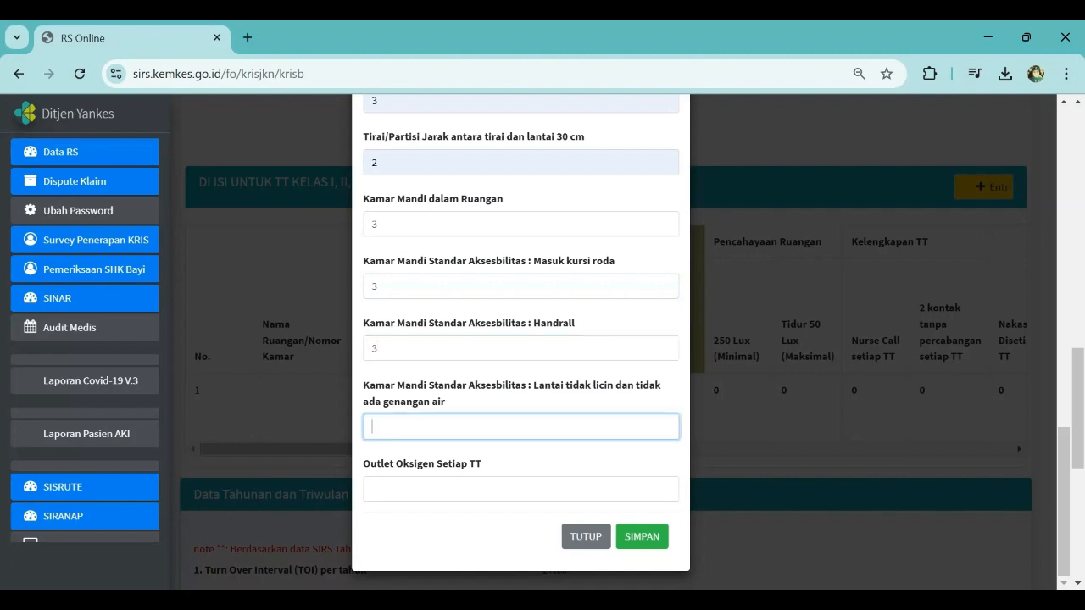
text(3)
key(Tab)
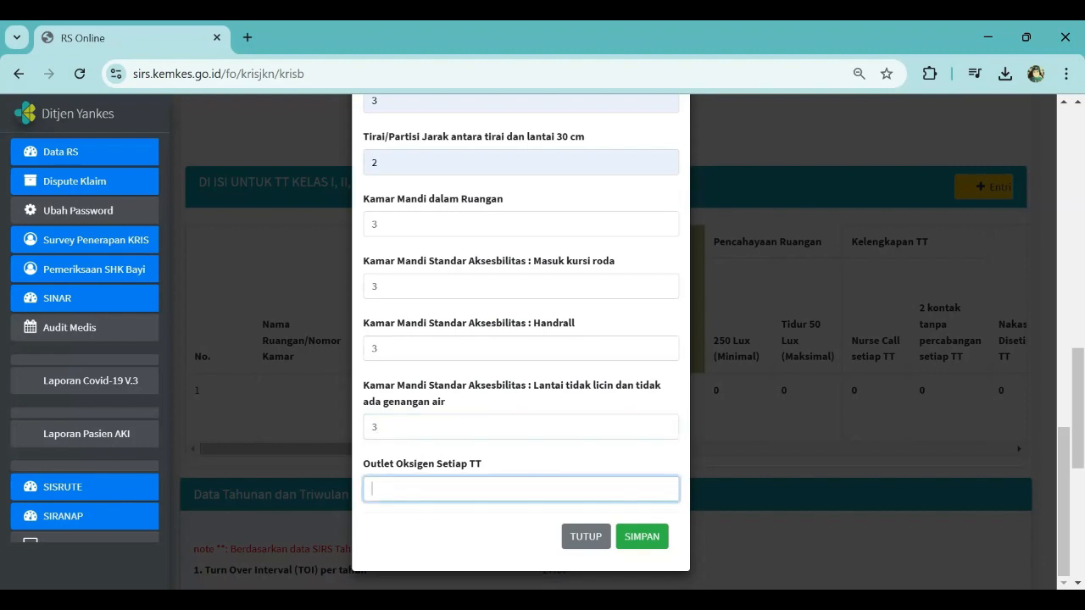
text(3)
key(BackSpace)
text(2)
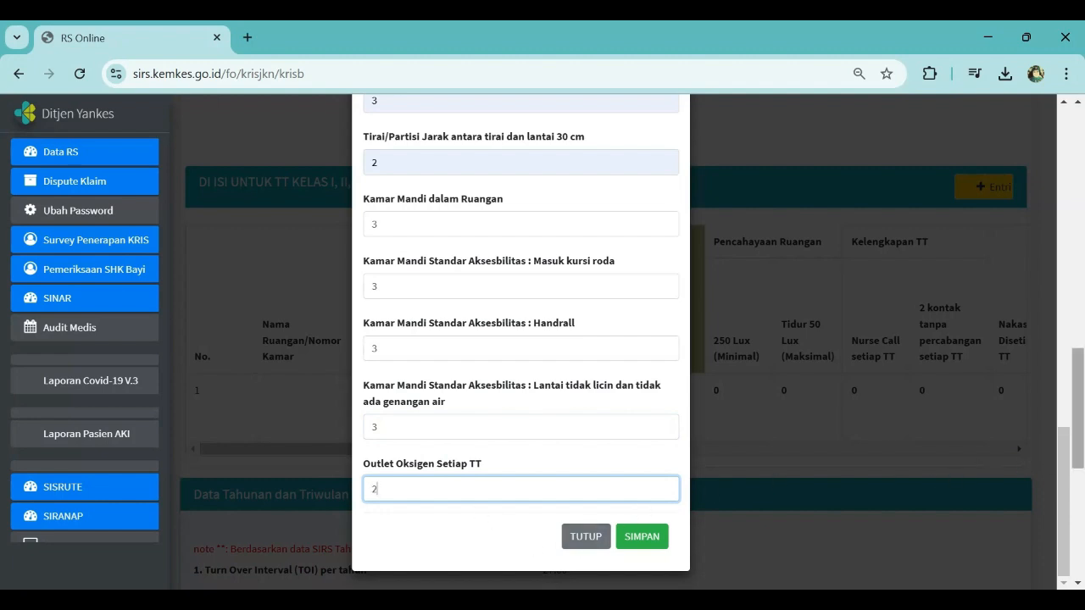
Step: Save the KRIS allocation entry and dismiss the alert
drag(1063, 482, 1064, 517)
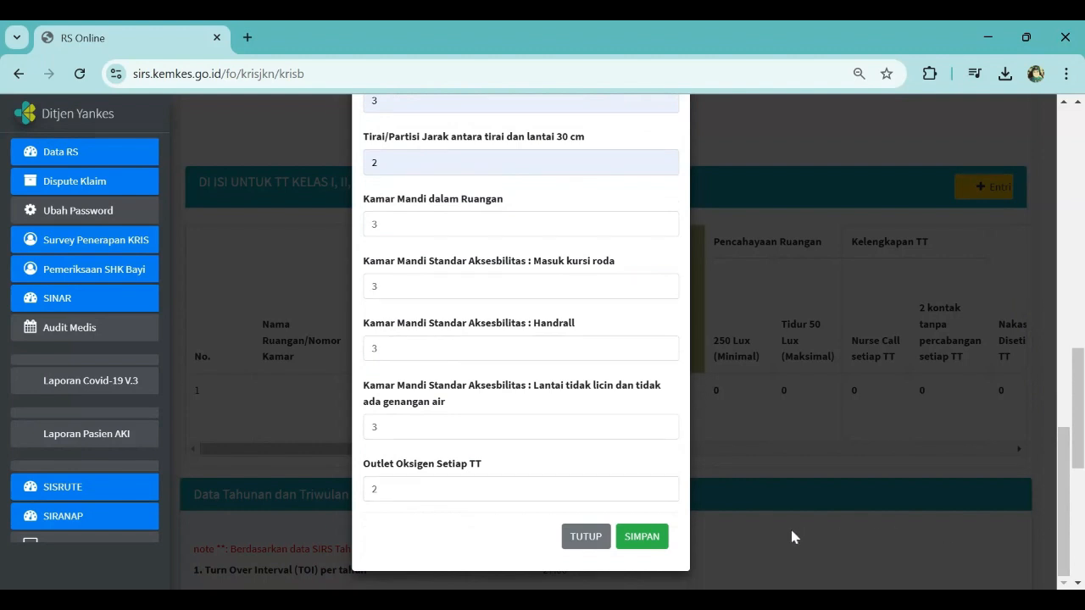
click(651, 537)
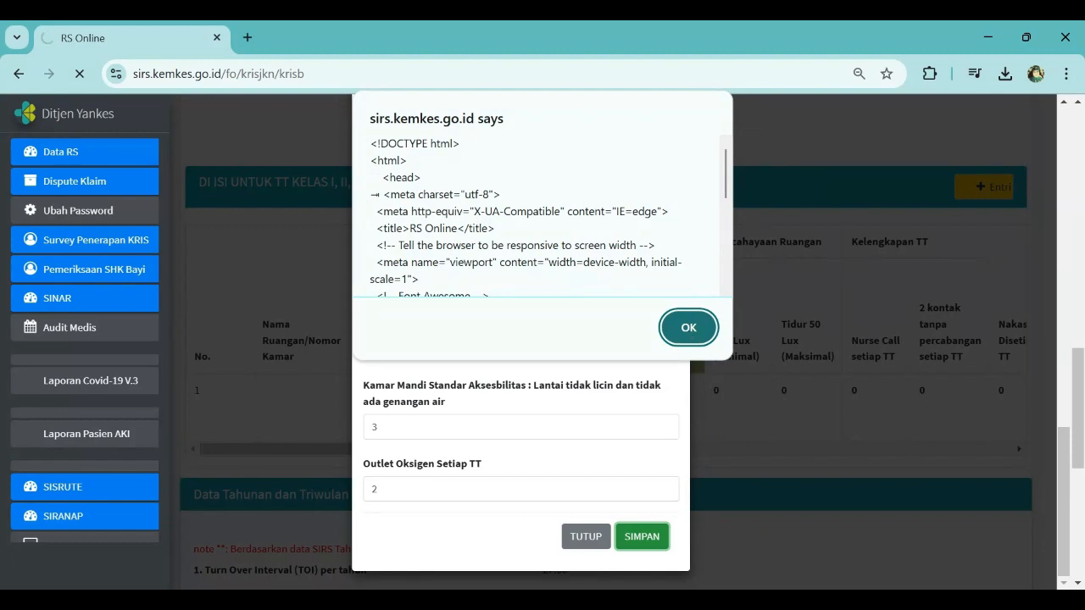
click(688, 328)
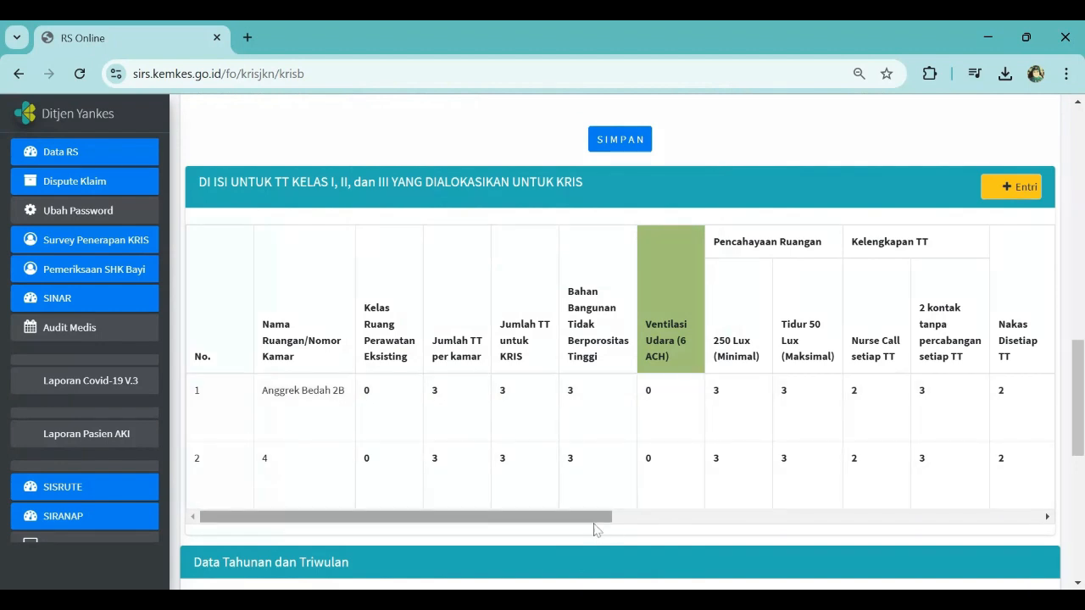
Step: Set the IGD waiting time estimate to 90 menit for 2024 TW III and save the quarterly data
drag(594, 525, 552, 568)
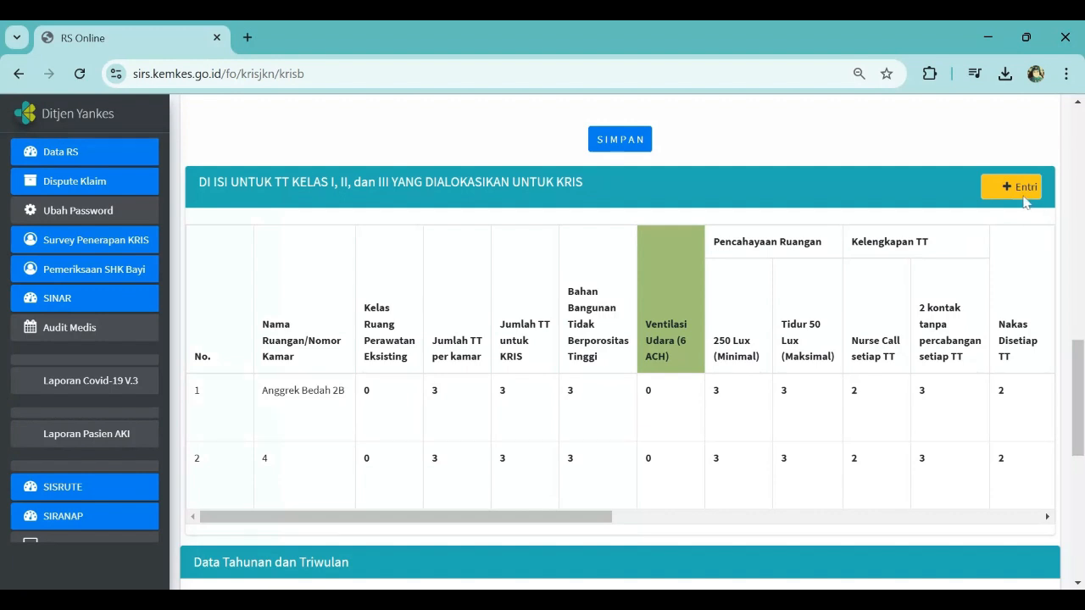
click(1013, 191)
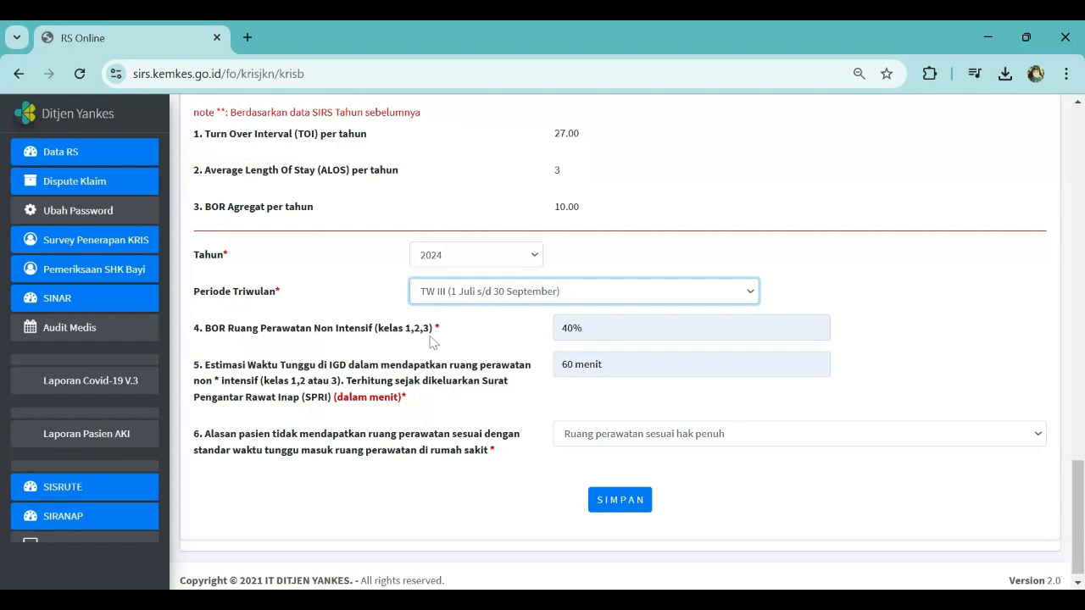
click(500, 258)
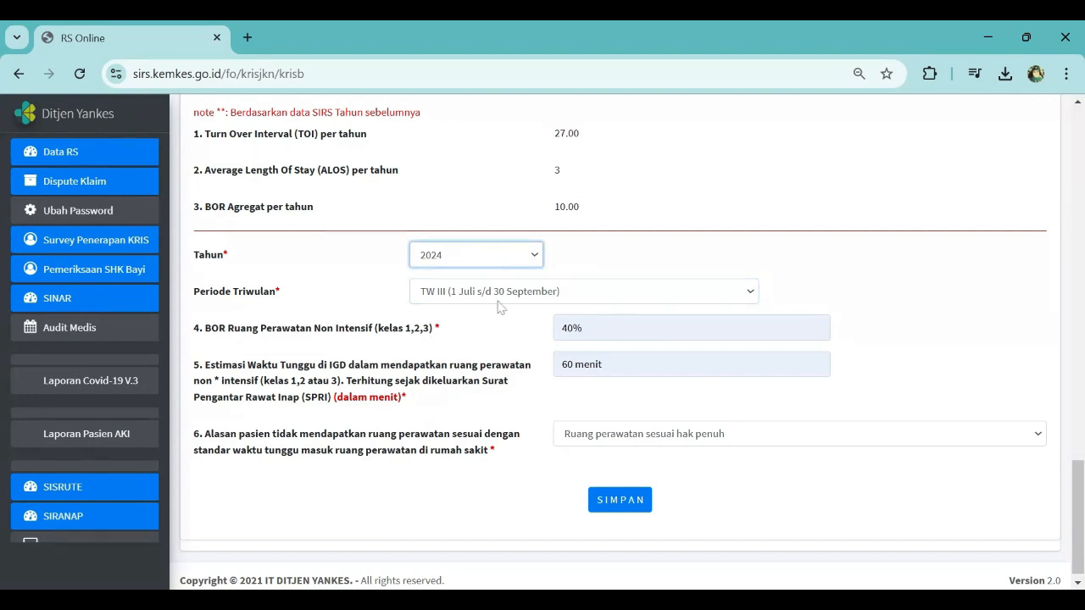
click(526, 294)
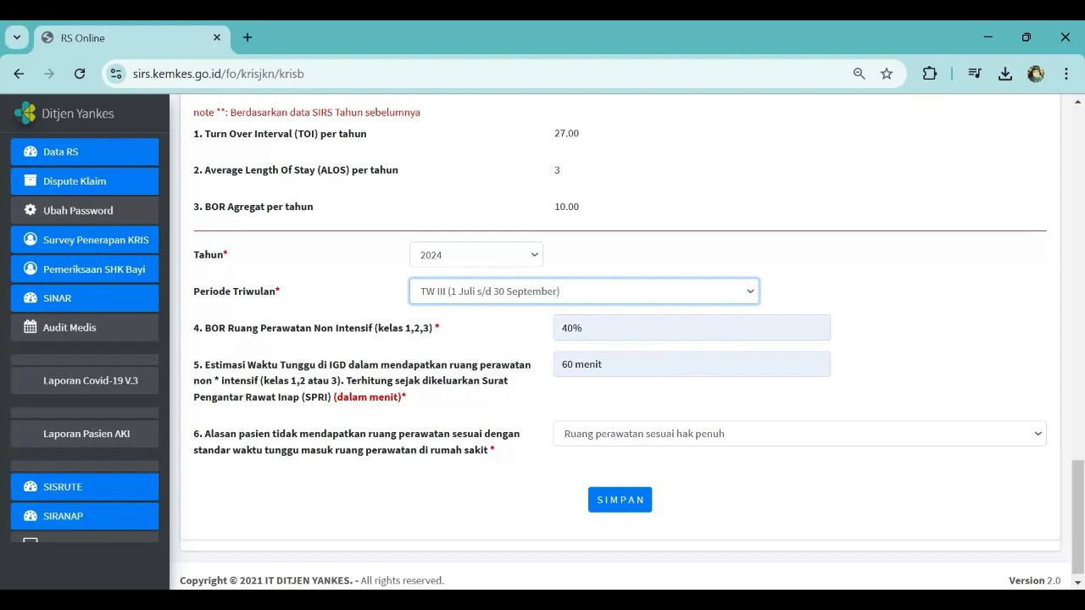
click(603, 364)
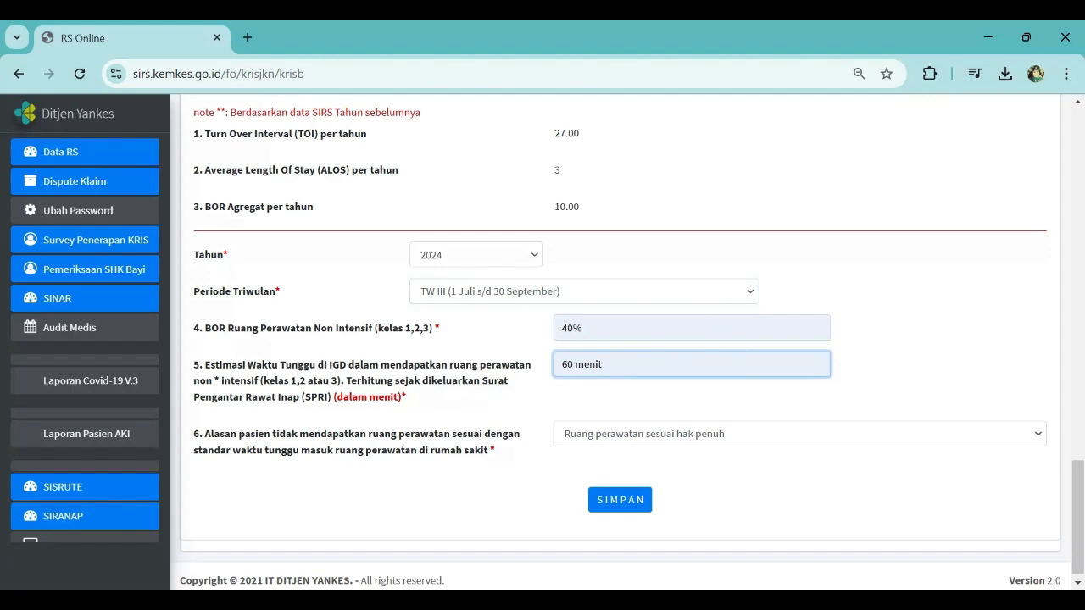
key(BackSpace)
key(BackSpace)
key(BackSpace)
key(BackSpace)
key(BackSpace)
key(BackSpace)
key(BackSpace)
key(BackSpace)
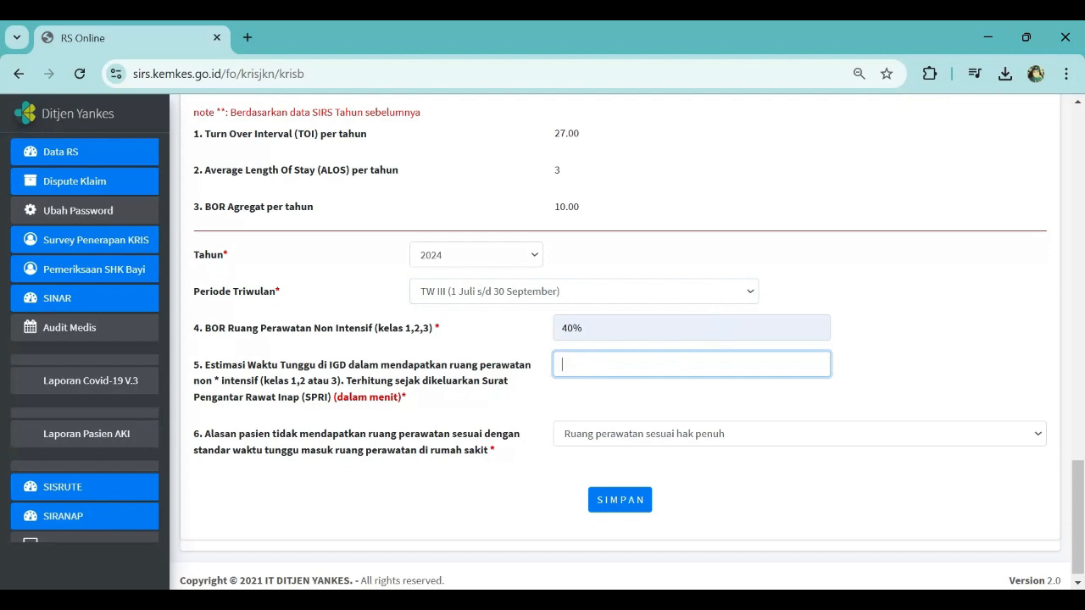
text(90 menit)
click(655, 444)
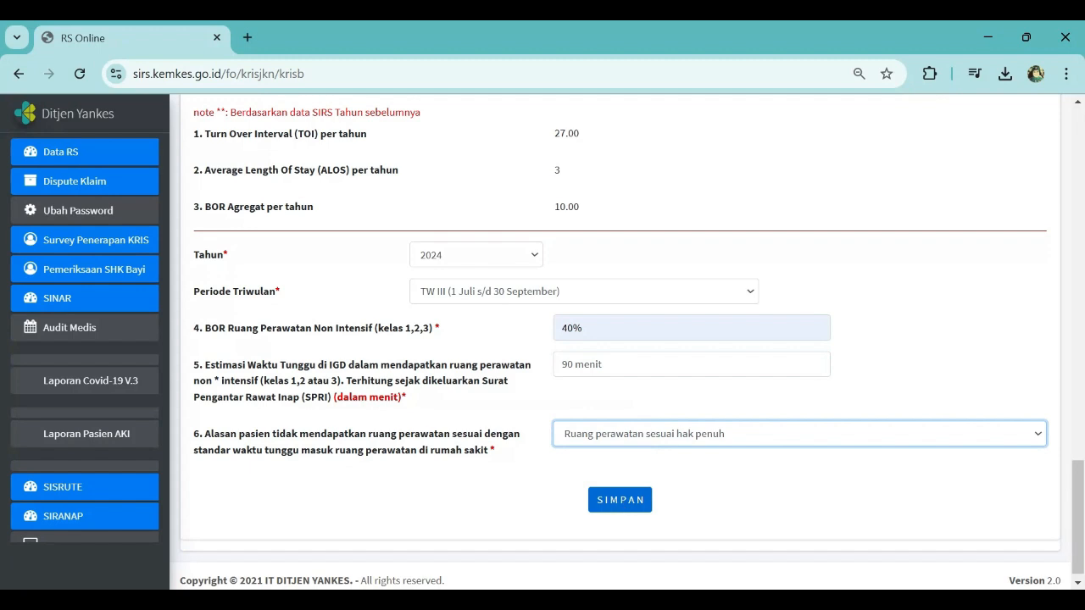
click(623, 499)
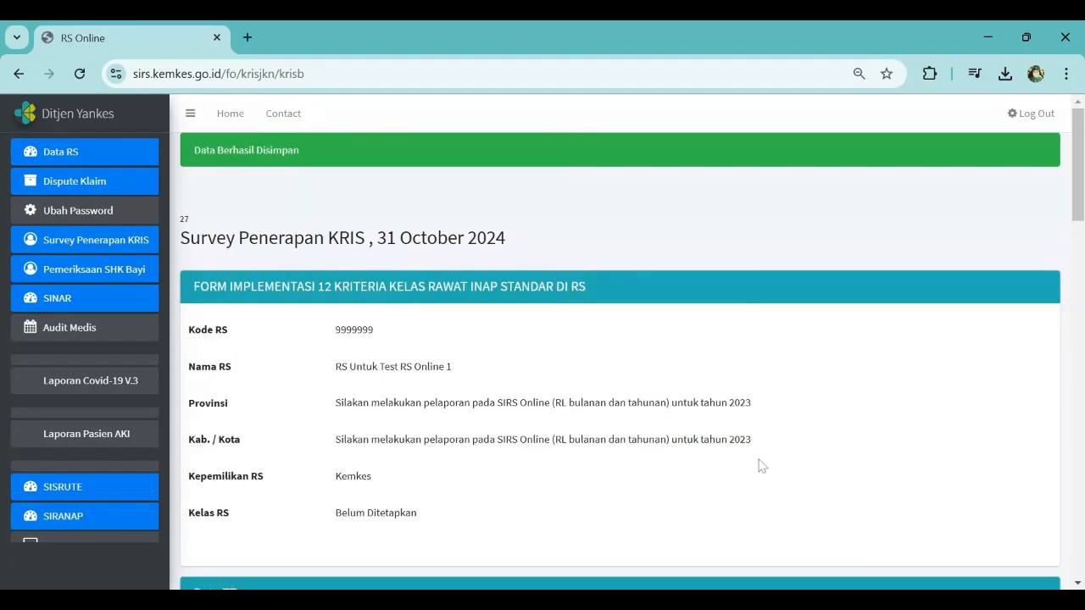